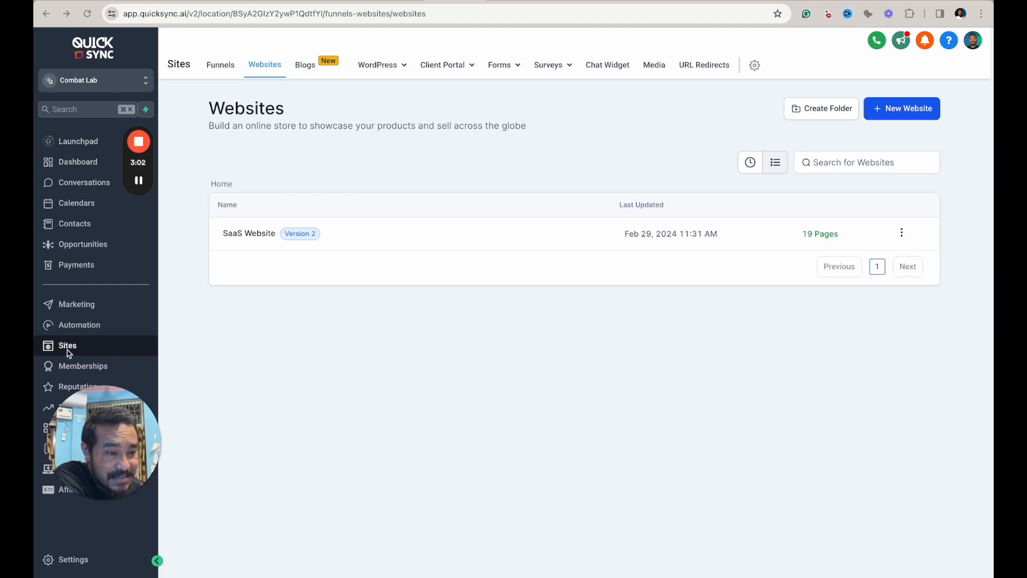
- Open the forms builder page of the Sites area
{"action": "left_click", "coordinate": [506, 67]}
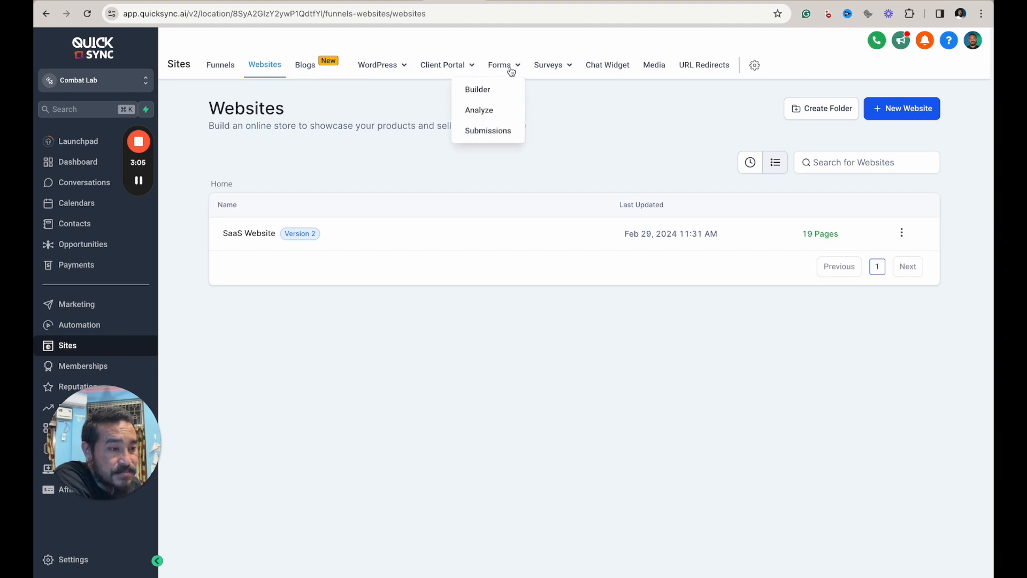
{"action": "left_click", "coordinate": [483, 92]}
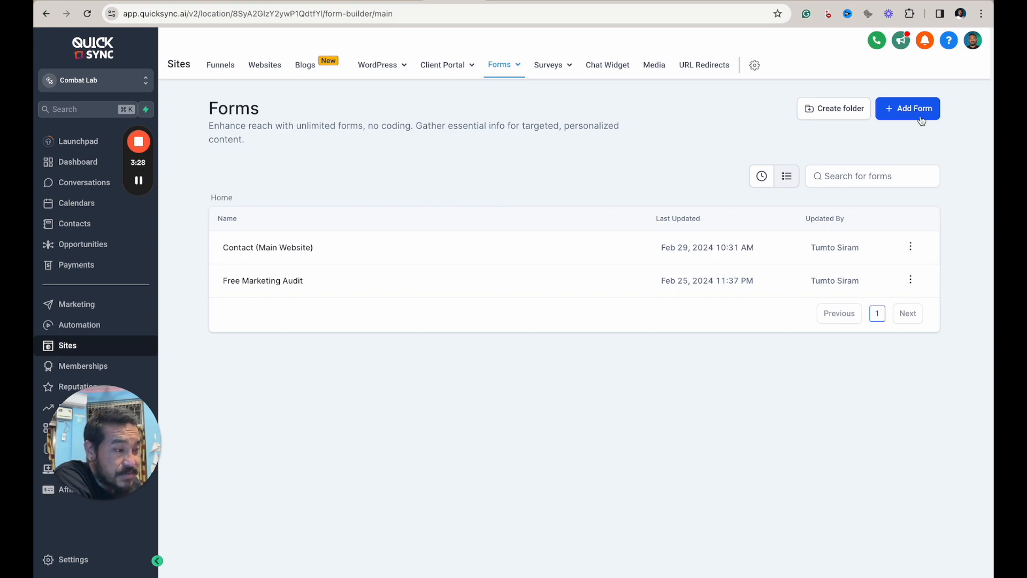
- Browse the ready-made form designs in the template library and close it without choosing one
{"action": "left_click", "coordinate": [912, 115]}
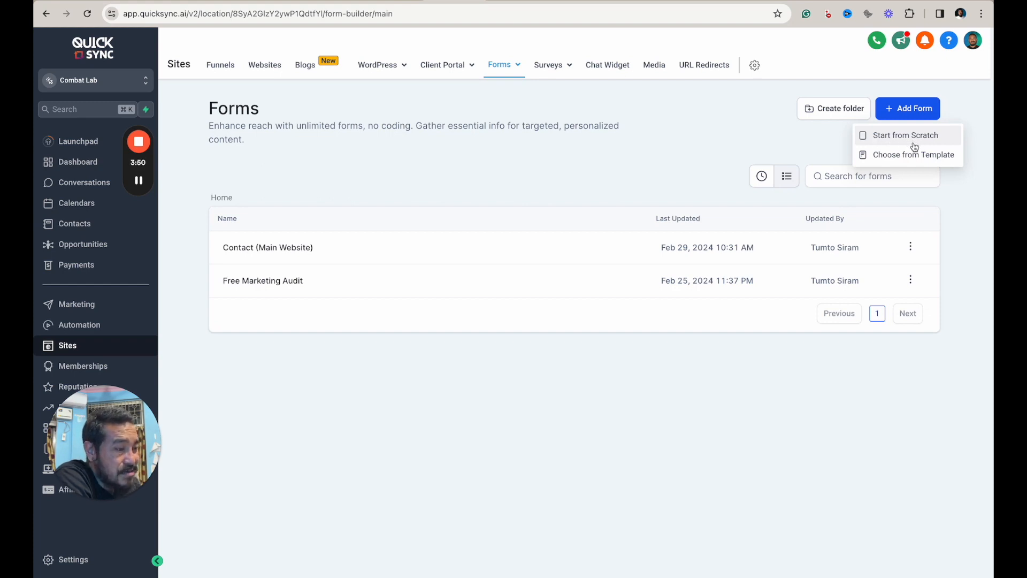
{"action": "left_click", "coordinate": [901, 156]}
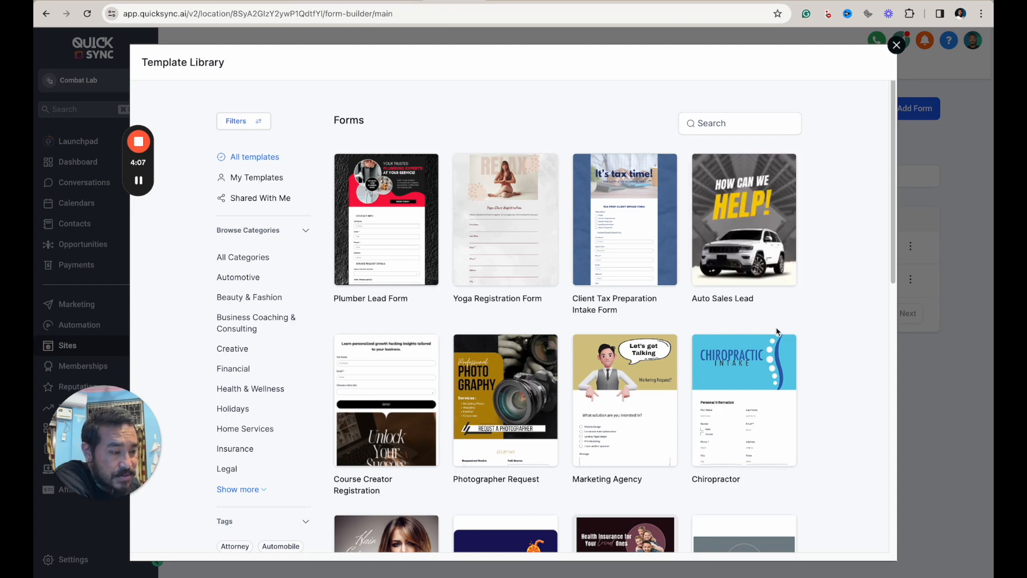
{"action": "scroll", "coordinate": [825, 347], "scroll_direction": "down", "scroll_amount": 1}
{"action": "scroll", "coordinate": [824, 346], "scroll_direction": "down", "scroll_amount": 3}
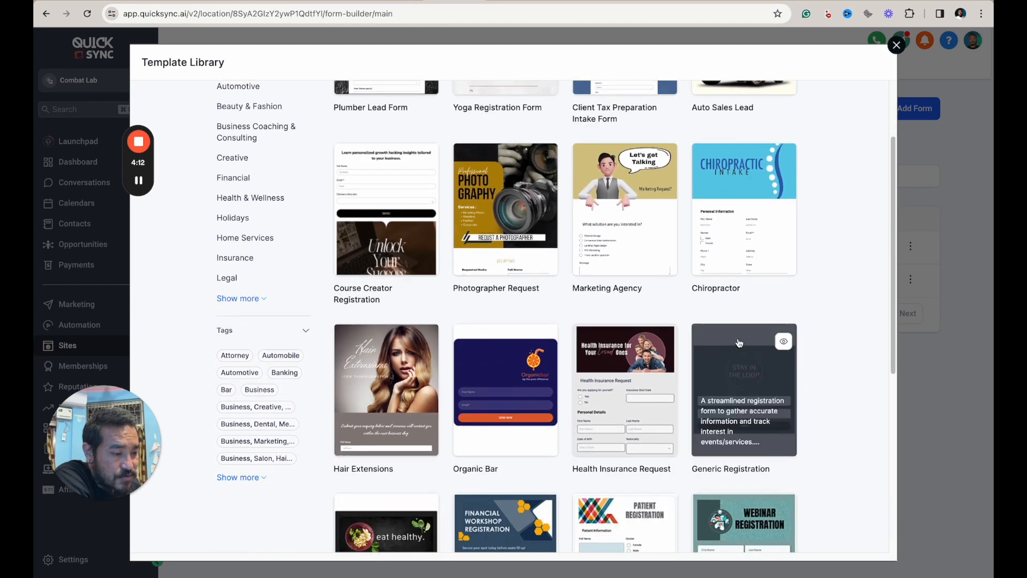
{"action": "scroll", "coordinate": [740, 342], "scroll_direction": "down", "scroll_amount": 2}
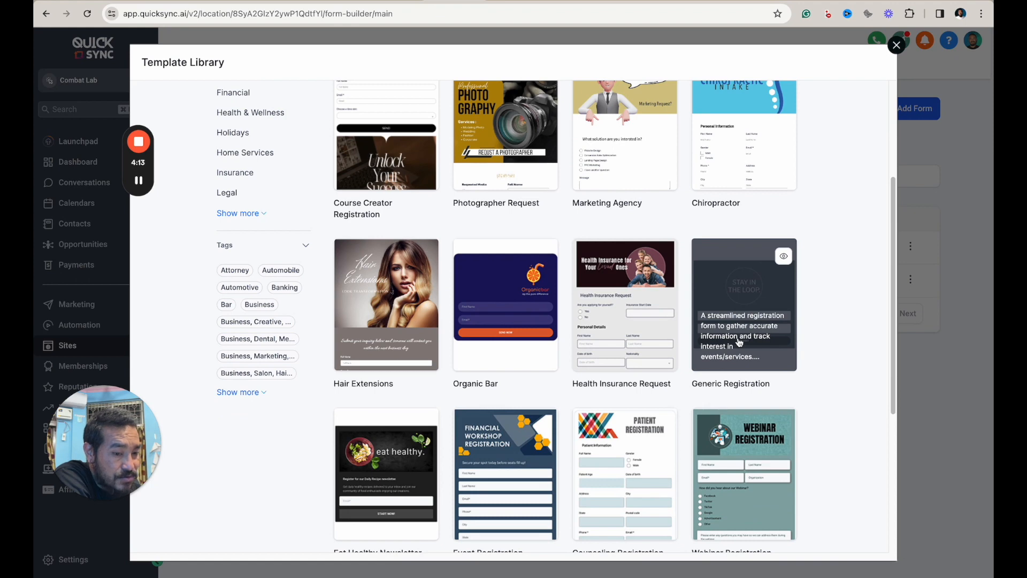
{"action": "scroll", "coordinate": [739, 342], "scroll_direction": "down", "scroll_amount": 1}
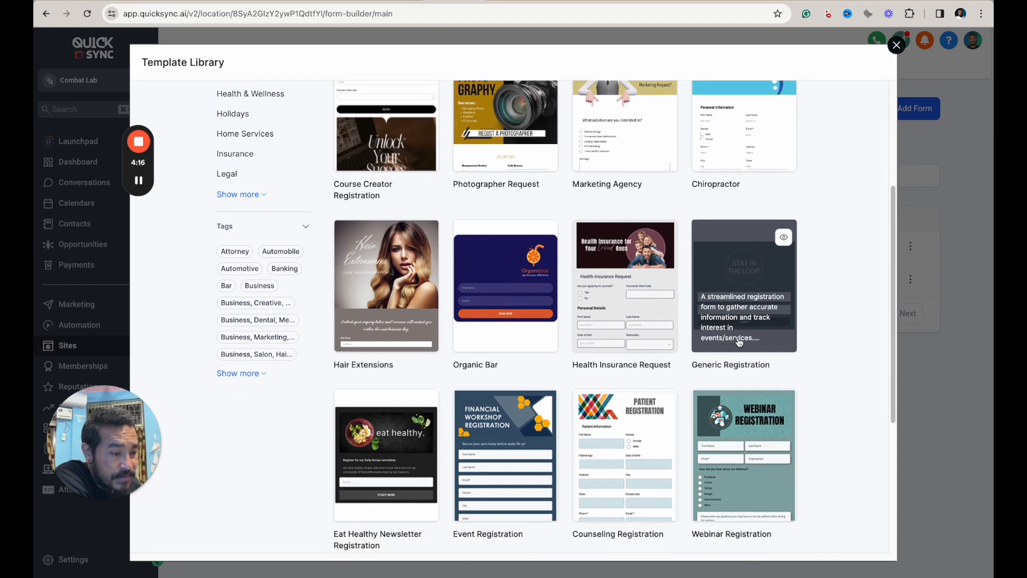
{"action": "scroll", "coordinate": [739, 343], "scroll_direction": "up", "scroll_amount": 5}
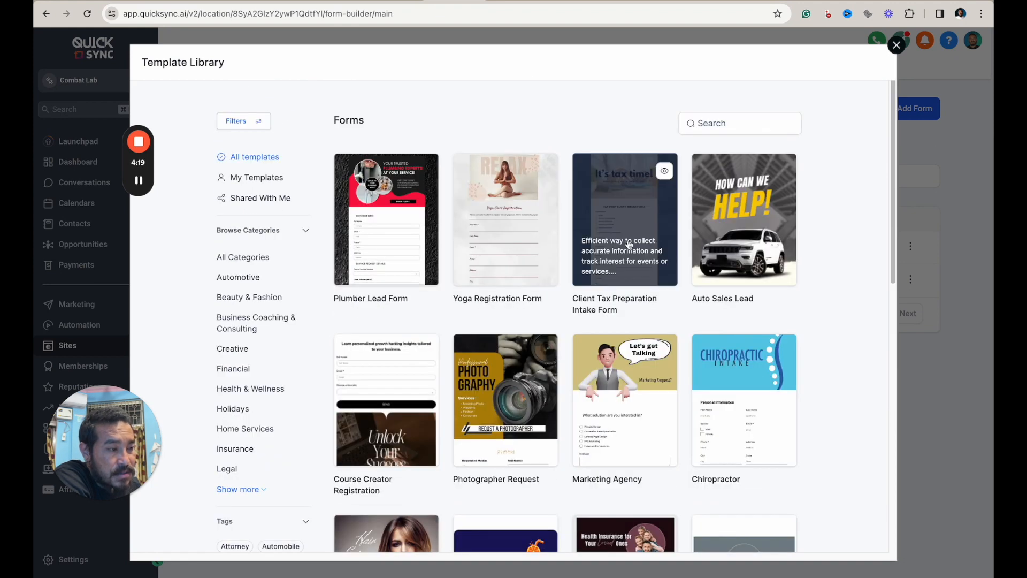
{"action": "left_click", "coordinate": [897, 51]}
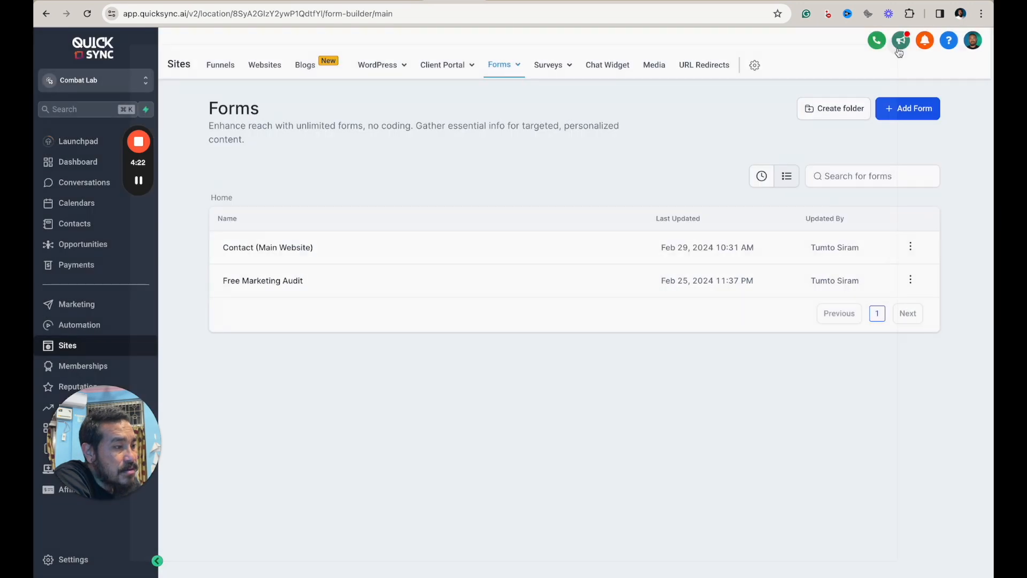
- Create a new form from scratch
{"action": "left_click", "coordinate": [912, 118]}
{"action": "left_click", "coordinate": [902, 141]}
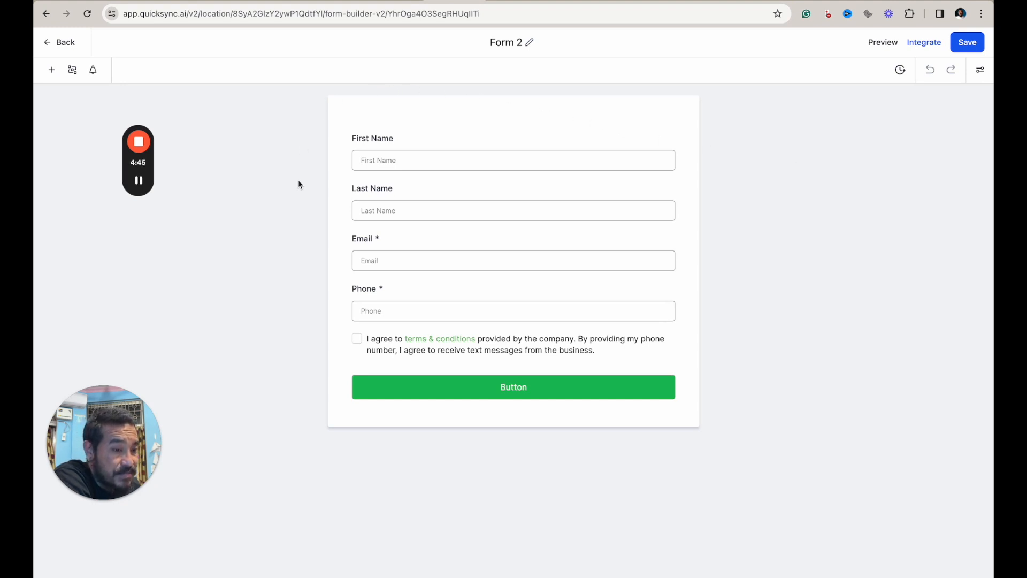
- Delete all default elements from the form: First Name, Last Name, Email, Phone, the terms and conditions checkbox and the button
{"action": "left_click", "coordinate": [494, 156]}
{"action": "left_click", "coordinate": [678, 136]}
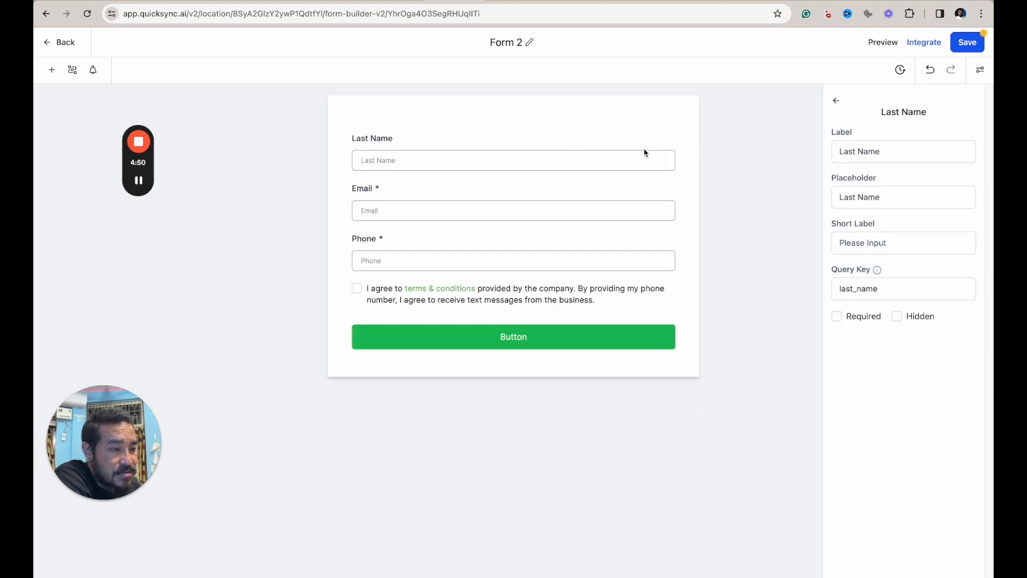
{"action": "left_click", "coordinate": [674, 131]}
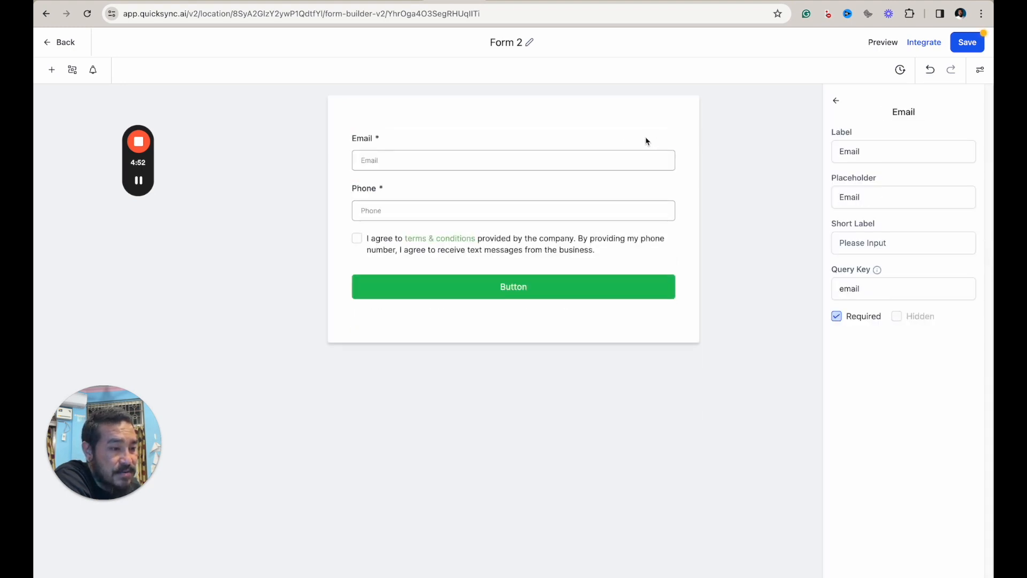
{"action": "left_click", "coordinate": [675, 132]}
{"action": "left_click", "coordinate": [675, 131]}
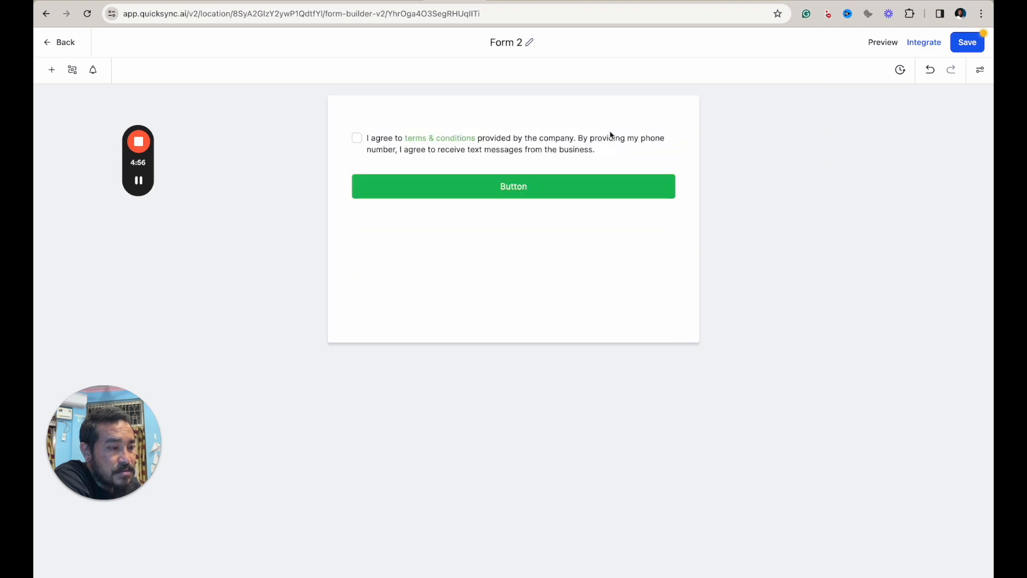
{"action": "left_click", "coordinate": [370, 136]}
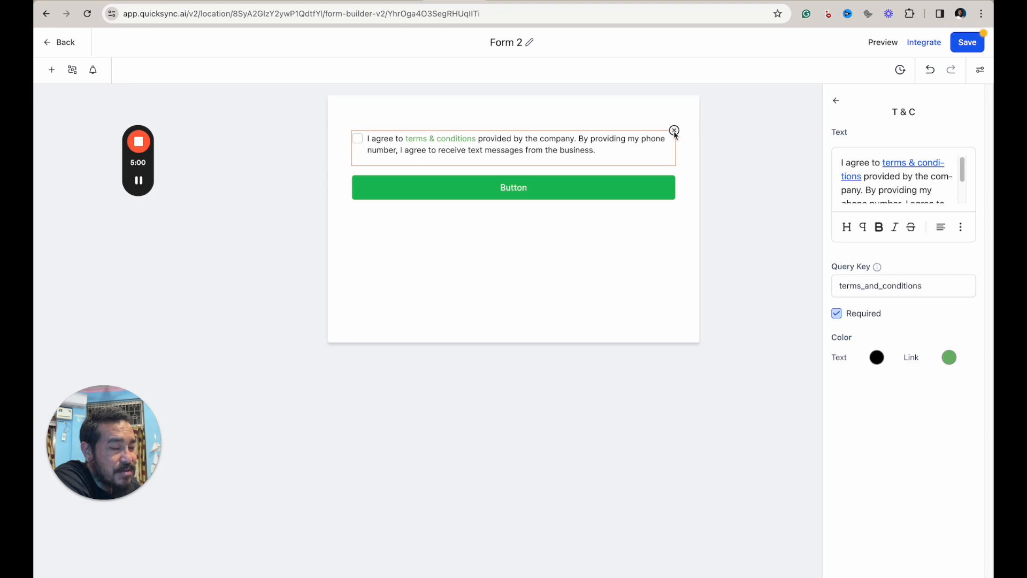
{"action": "left_click", "coordinate": [674, 132]}
{"action": "left_click", "coordinate": [676, 132]}
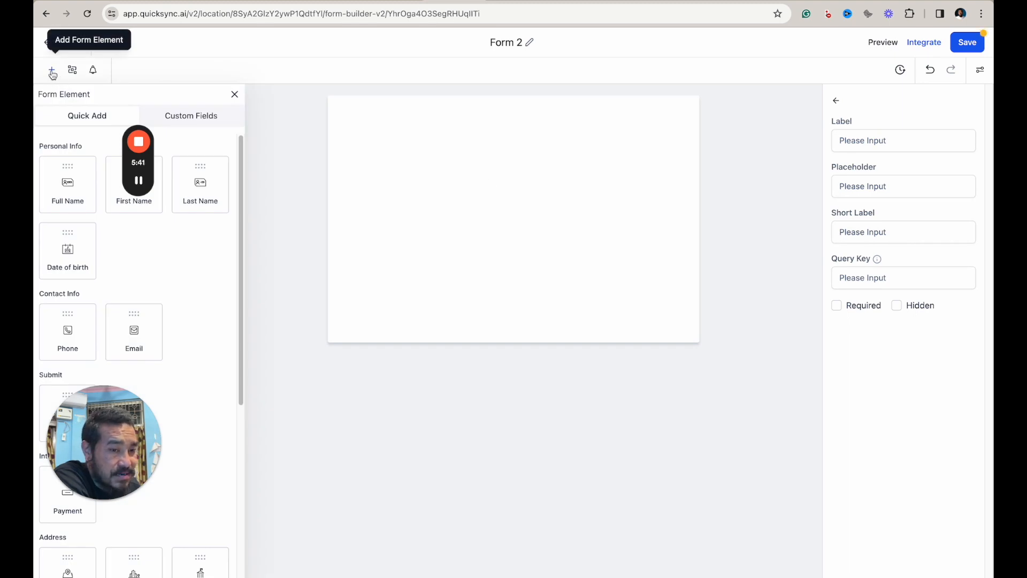
- Open the list of quick-add form elements beside the empty form
{"action": "left_click", "coordinate": [52, 72]}
{"action": "left_click", "coordinate": [52, 71]}
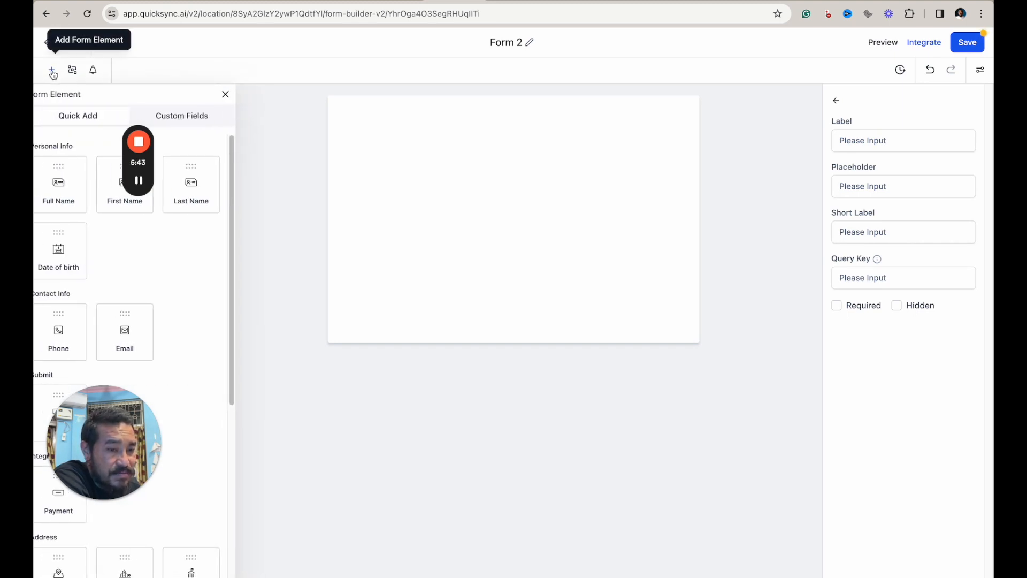
{"action": "left_click_drag", "start_coordinate": [147, 166], "coordinate": [269, 490]}
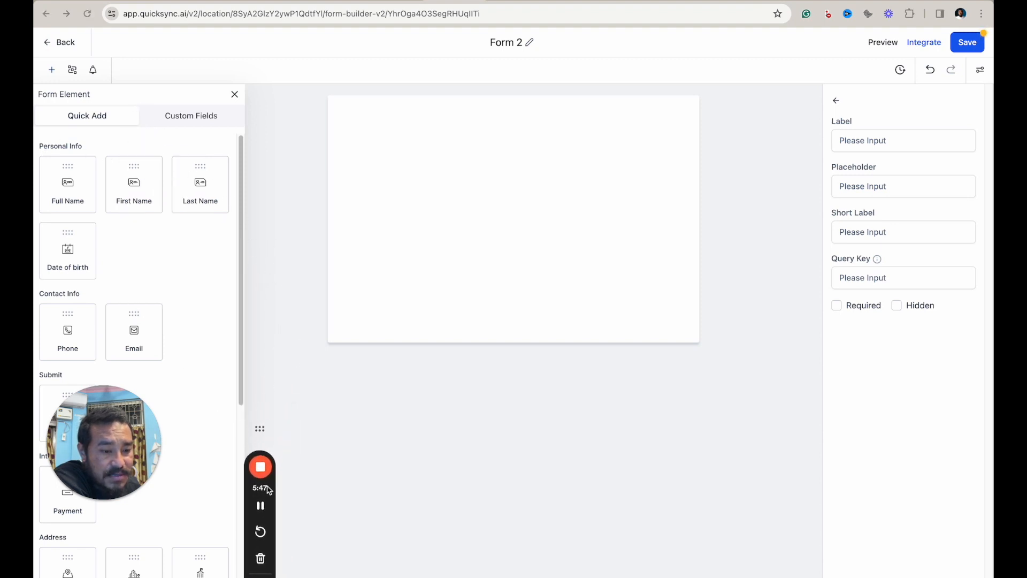
{"action": "left_click_drag", "start_coordinate": [103, 405], "coordinate": [941, 530]}
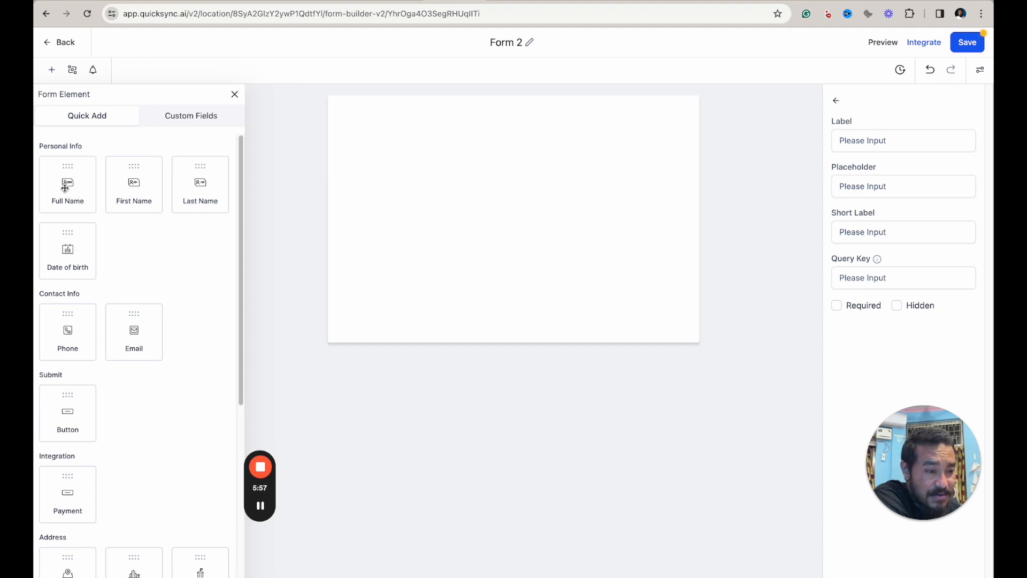
- Try out the Full Name, First Name and Last Name fields on the form and remove each of them
{"action": "left_click_drag", "start_coordinate": [68, 191], "coordinate": [480, 175]}
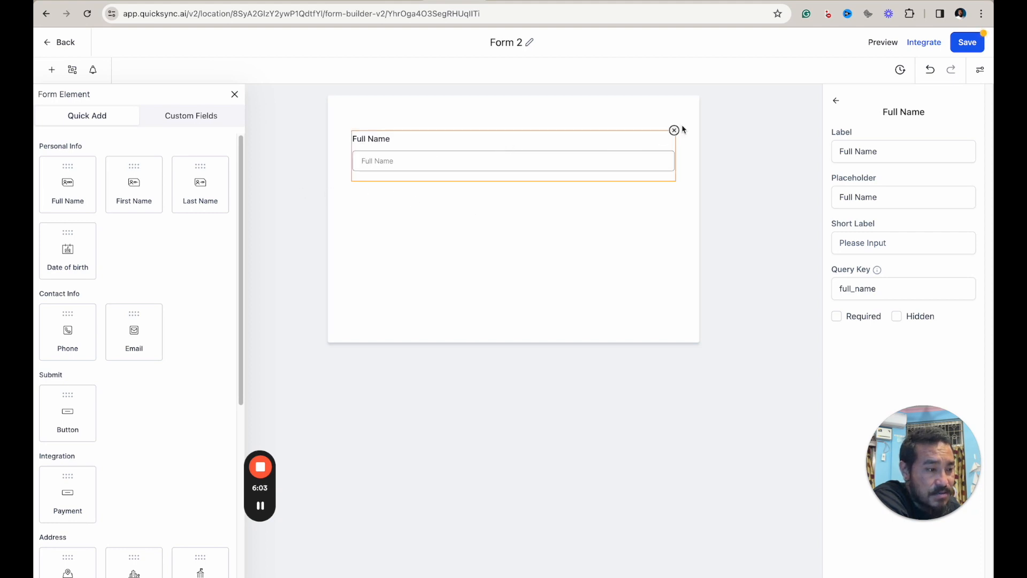
{"action": "left_click", "coordinate": [676, 131]}
{"action": "left_click_drag", "start_coordinate": [131, 182], "coordinate": [419, 152]}
{"action": "left_click_drag", "start_coordinate": [195, 182], "coordinate": [410, 203]}
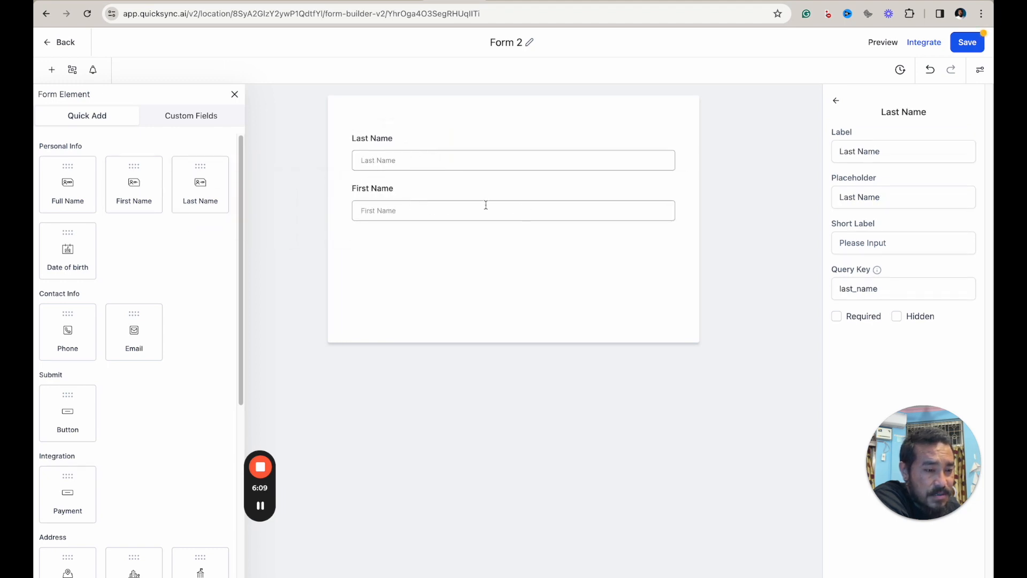
{"action": "left_click", "coordinate": [668, 204]}
{"action": "left_click", "coordinate": [676, 183]}
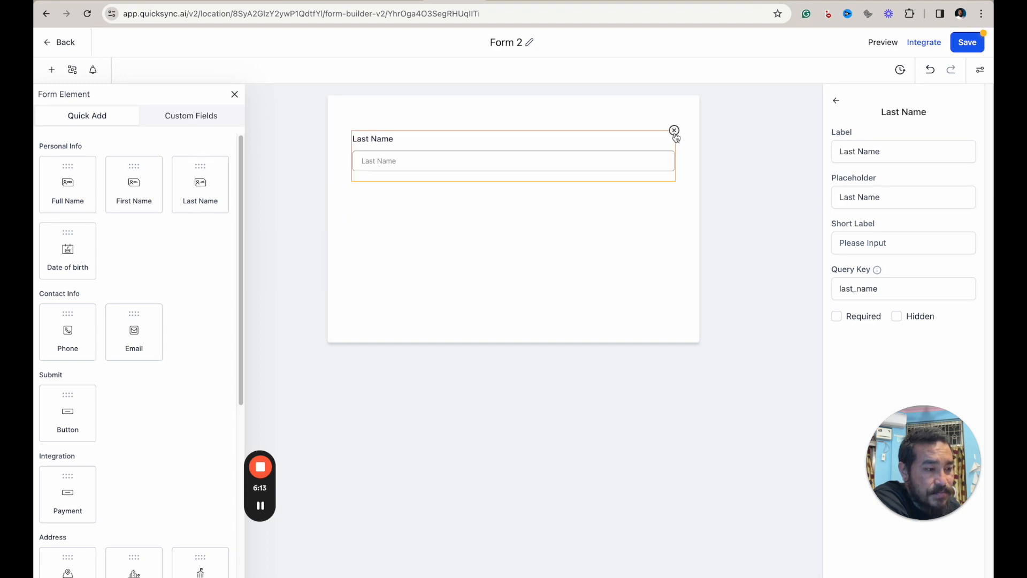
{"action": "left_click", "coordinate": [675, 134]}
- Add Full Name, Email and Phone fields to the form and select the terms and conditions element
{"action": "left_click_drag", "start_coordinate": [94, 181], "coordinate": [454, 165]}
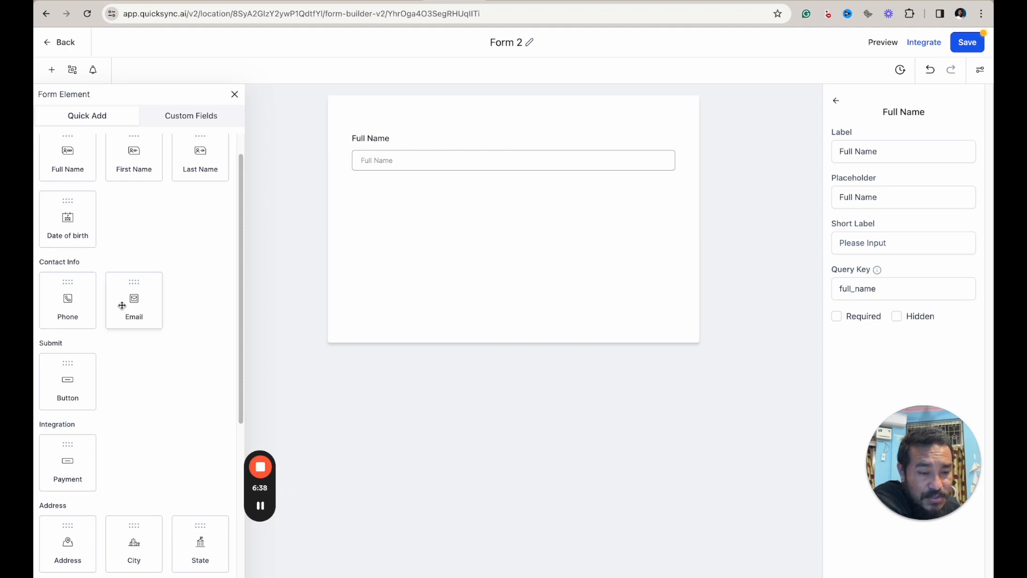
{"action": "left_click_drag", "start_coordinate": [126, 305], "coordinate": [400, 217]}
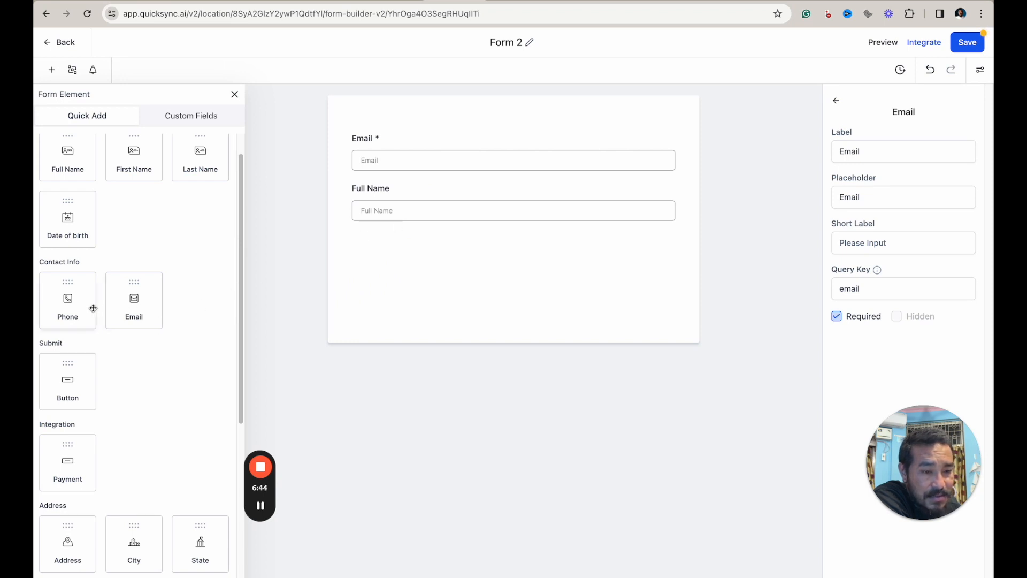
{"action": "left_click_drag", "start_coordinate": [67, 301], "coordinate": [423, 267]}
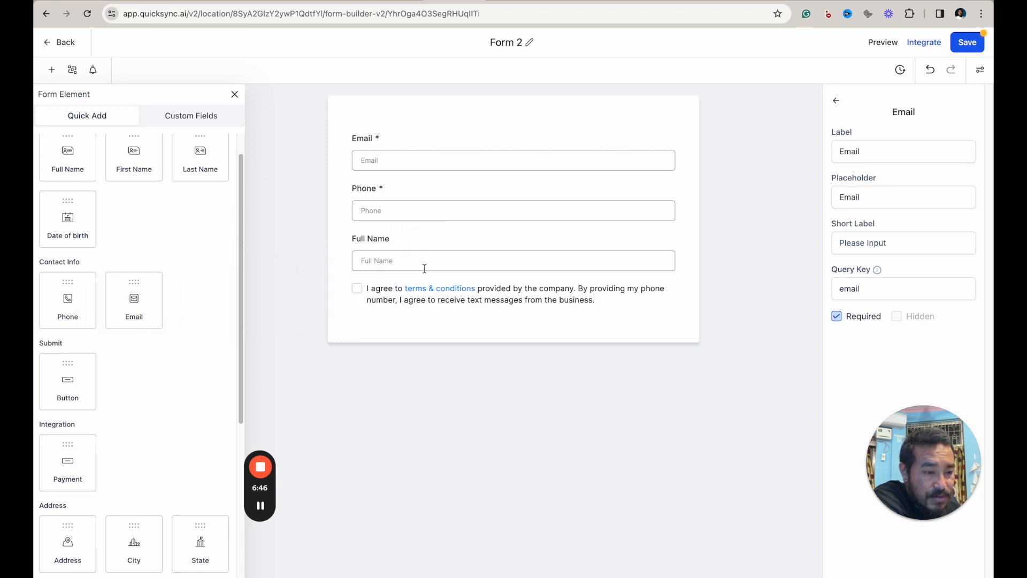
{"action": "left_click", "coordinate": [435, 277]}
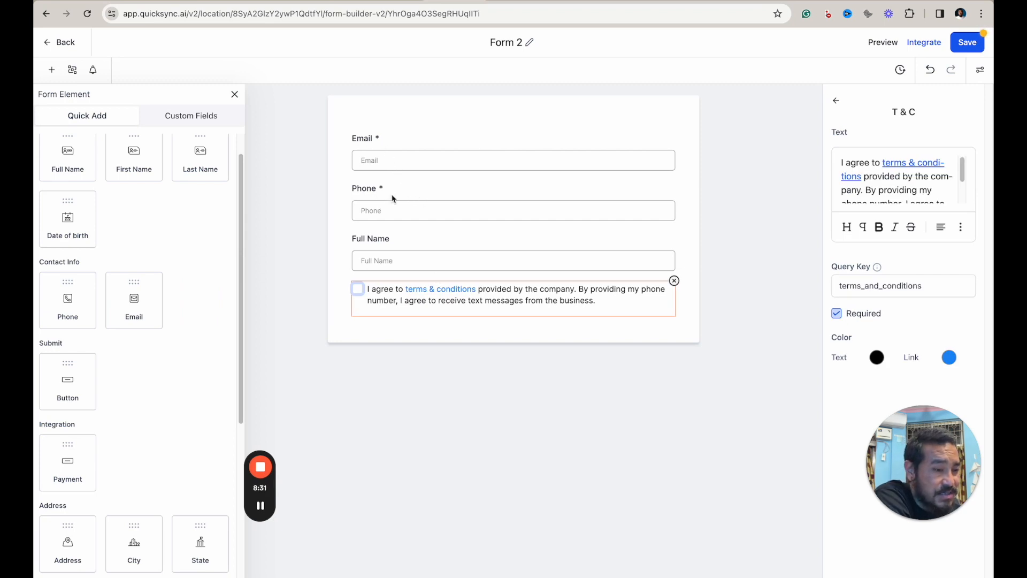
- Reorder the form fields so Full Name comes first, followed by Email and Phone
{"action": "left_click", "coordinate": [381, 261]}
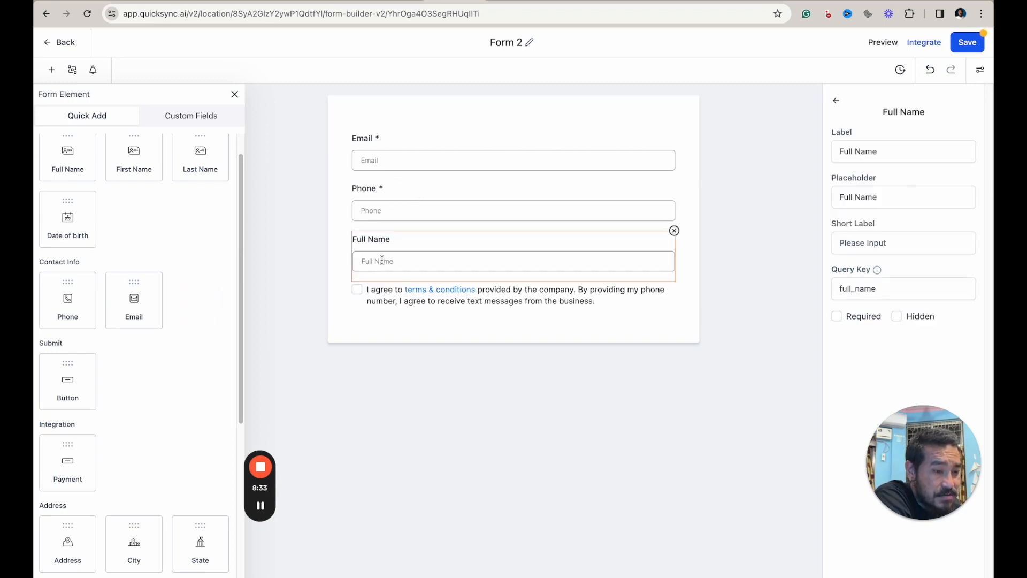
{"action": "left_click_drag", "start_coordinate": [395, 249], "coordinate": [395, 158]}
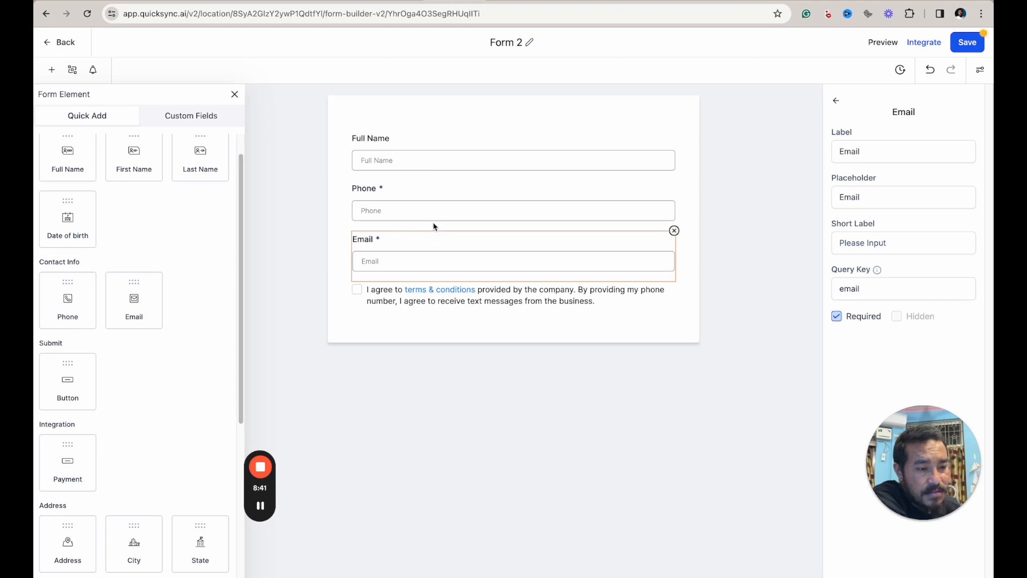
{"action": "left_click_drag", "start_coordinate": [404, 250], "coordinate": [416, 204]}
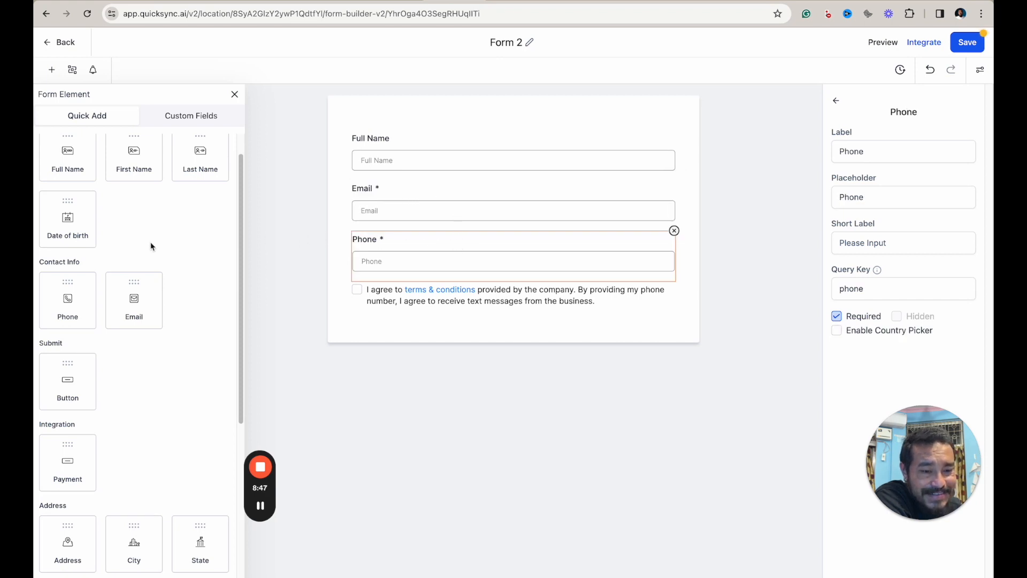
- Add a submit button below the terms and conditions checkbox
{"action": "scroll", "coordinate": [122, 375], "scroll_direction": "down", "scroll_amount": 2}
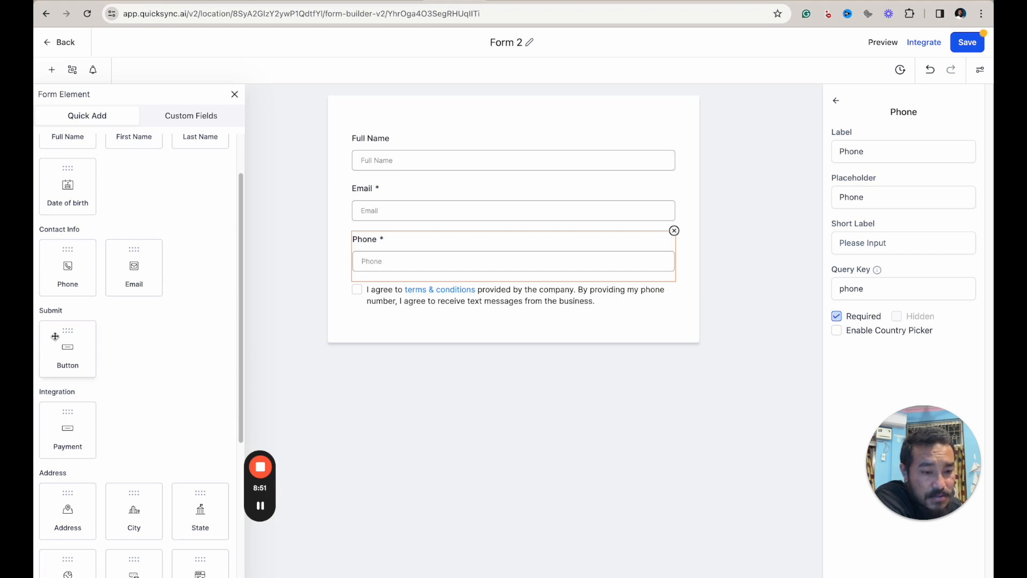
{"action": "left_click_drag", "start_coordinate": [67, 347], "coordinate": [470, 350]}
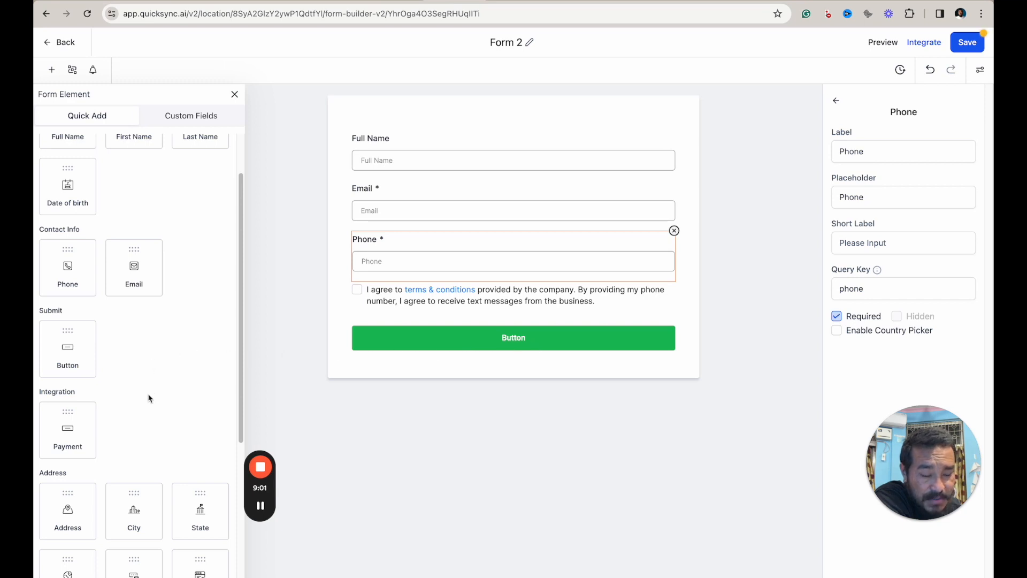
- Try out the Payment element above the submit button, view its settings and remove it from the form
{"action": "scroll", "coordinate": [149, 400], "scroll_direction": "down", "scroll_amount": 3}
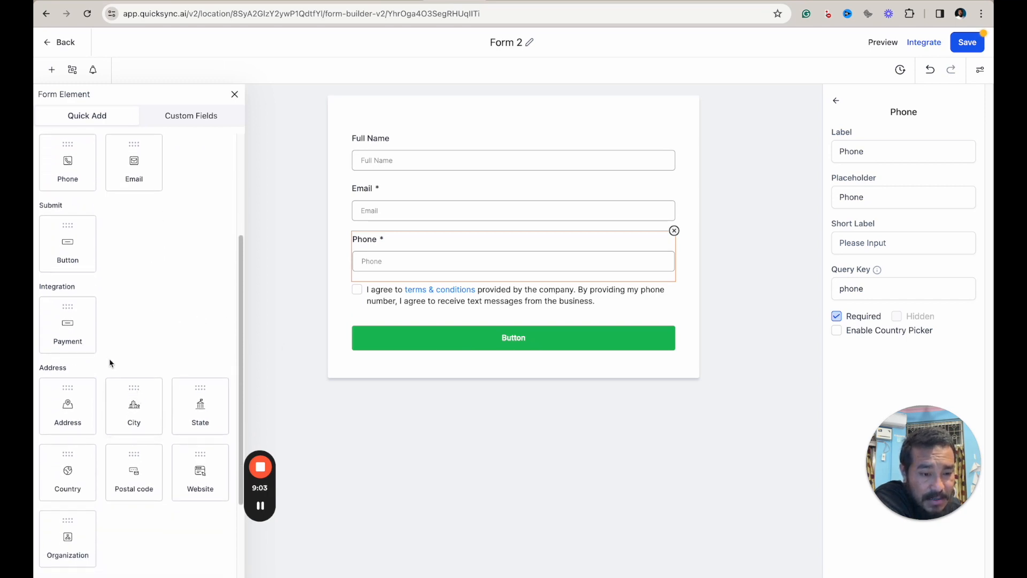
{"action": "left_click_drag", "start_coordinate": [68, 321], "coordinate": [436, 325]}
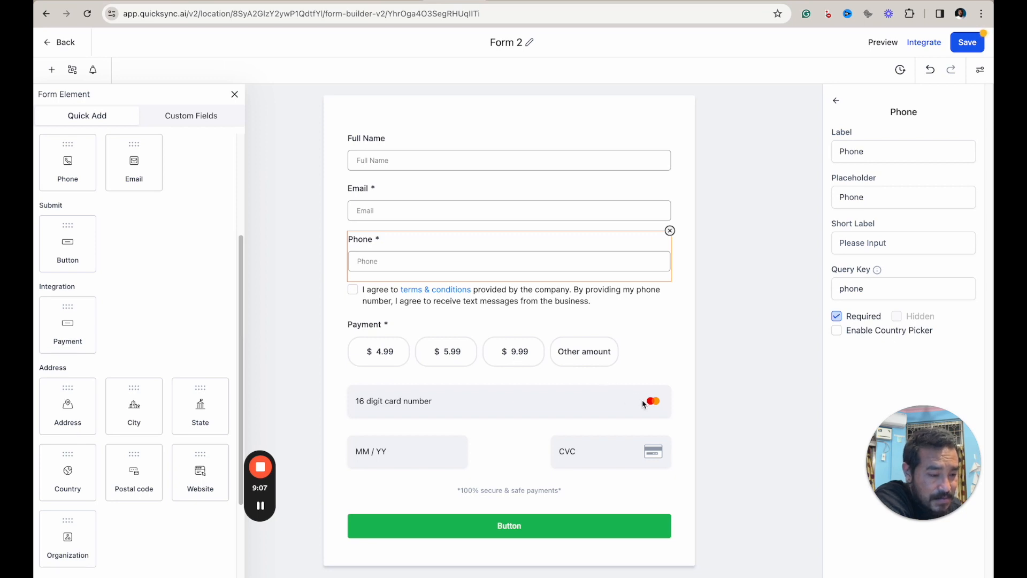
{"action": "left_click", "coordinate": [457, 331]}
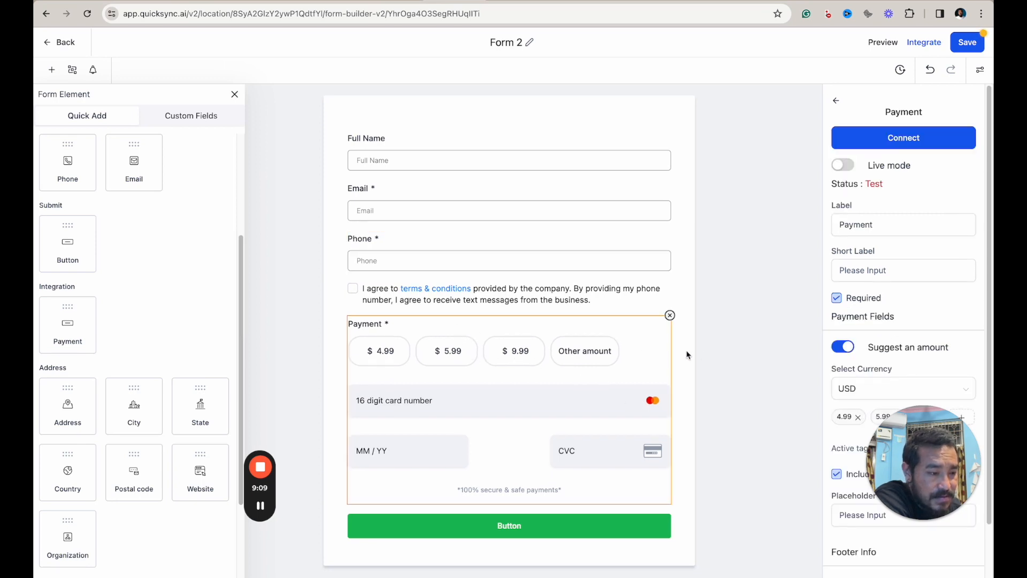
{"action": "left_click", "coordinate": [670, 316]}
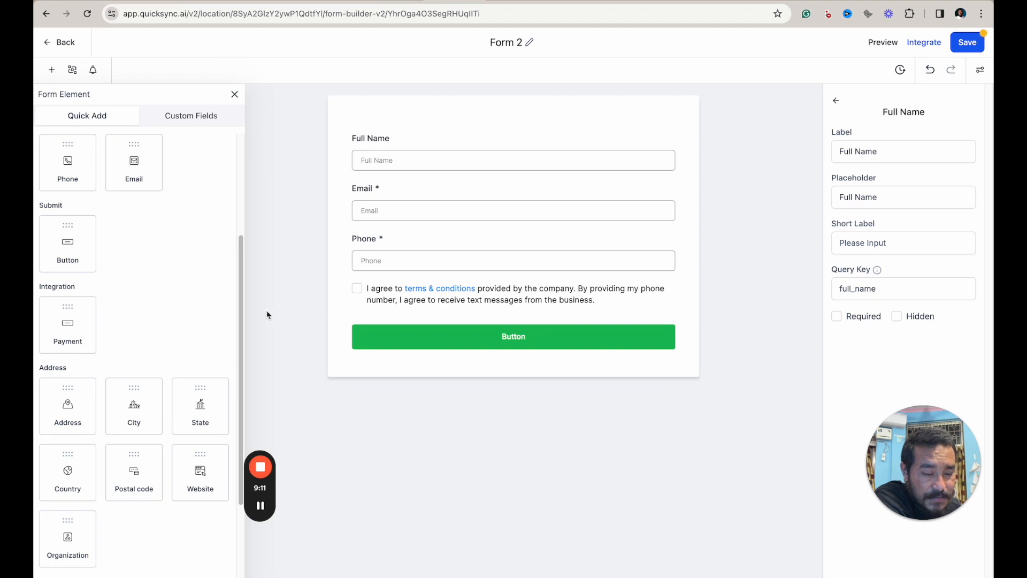
- Add a Website field above the terms and conditions checkbox and a Captcha element above the submit button
{"action": "scroll", "coordinate": [149, 355], "scroll_direction": "down", "scroll_amount": 3}
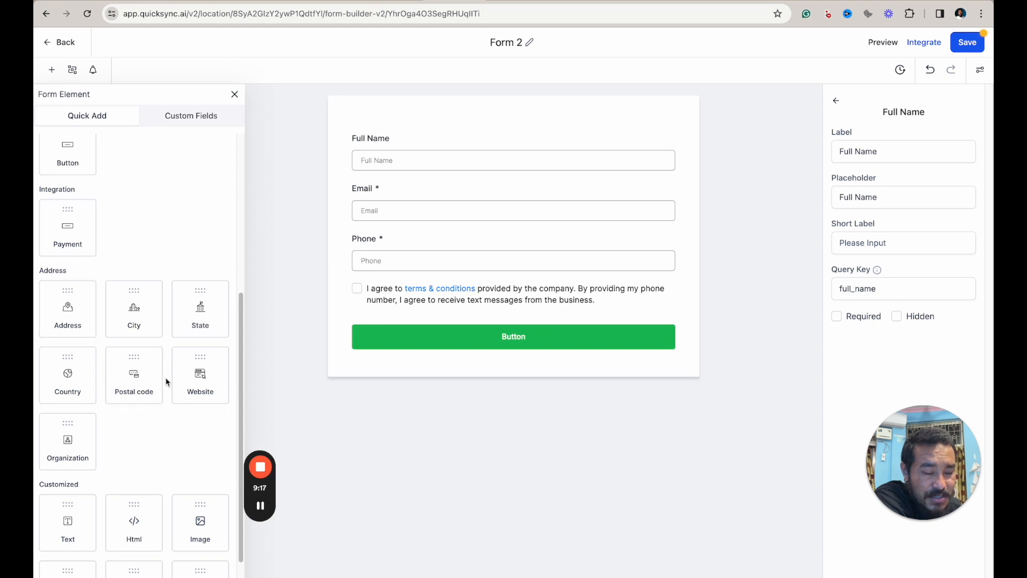
{"action": "left_click_drag", "start_coordinate": [190, 383], "coordinate": [408, 310]}
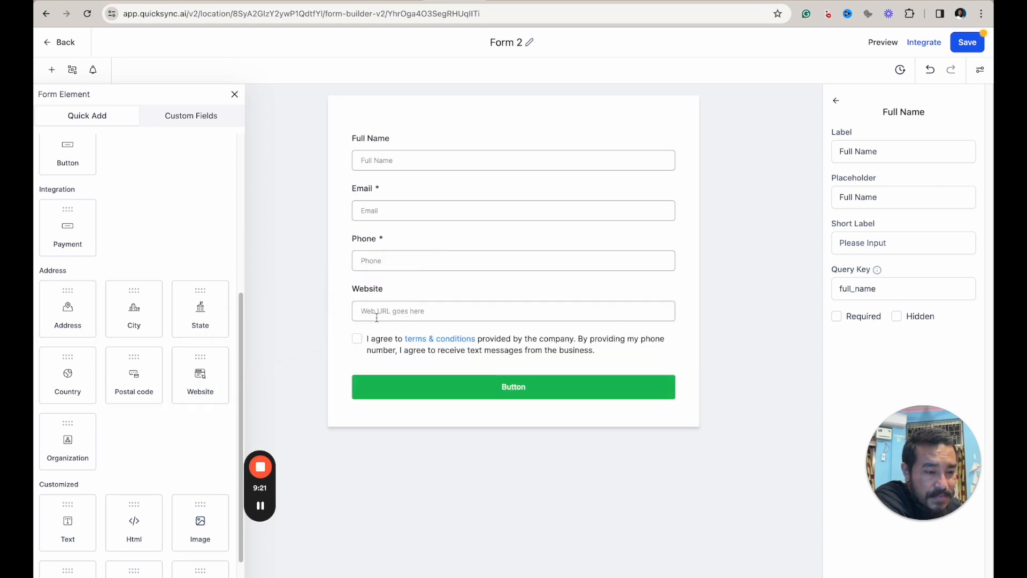
{"action": "scroll", "coordinate": [145, 439], "scroll_direction": "down", "scroll_amount": 2}
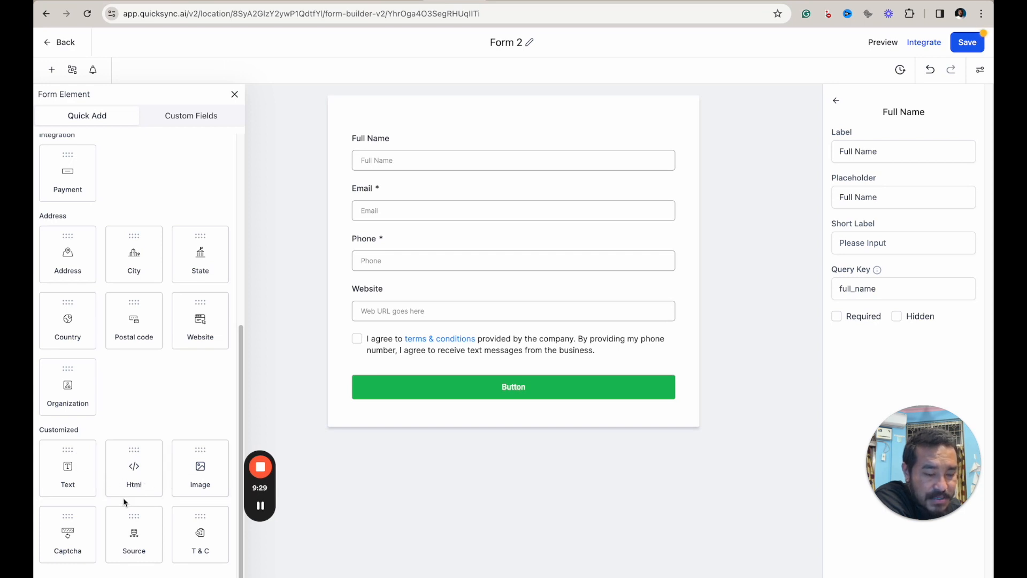
{"action": "left_click_drag", "start_coordinate": [64, 533], "coordinate": [388, 391]}
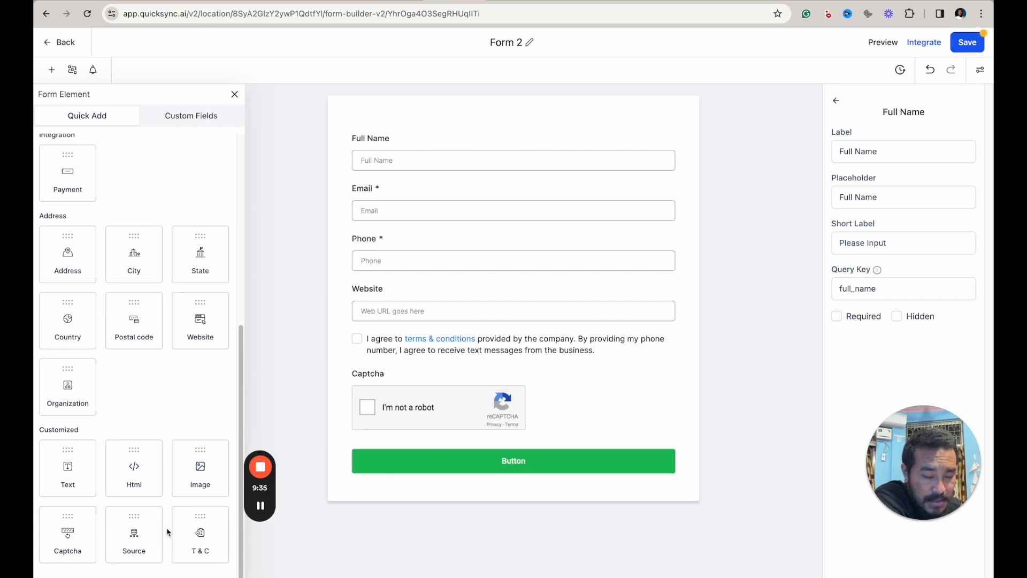
{"action": "scroll", "coordinate": [168, 530], "scroll_direction": "up", "scroll_amount": 1}
{"action": "scroll", "coordinate": [201, 547], "scroll_direction": "down", "scroll_amount": 1}
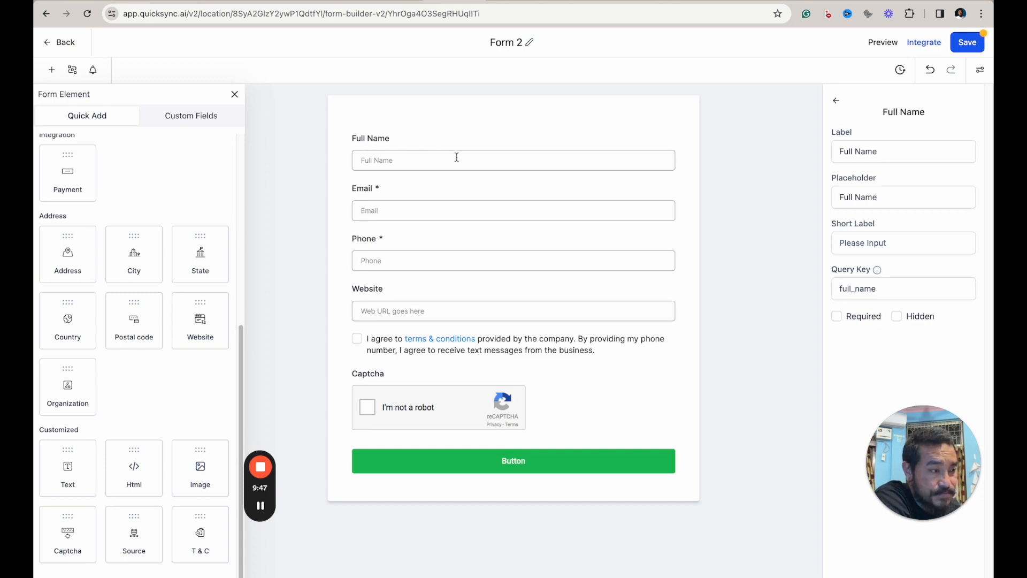
- Leave the Full Name field settings, open the form's style settings and enable the Inline Form layout
{"action": "left_click", "coordinate": [835, 102]}
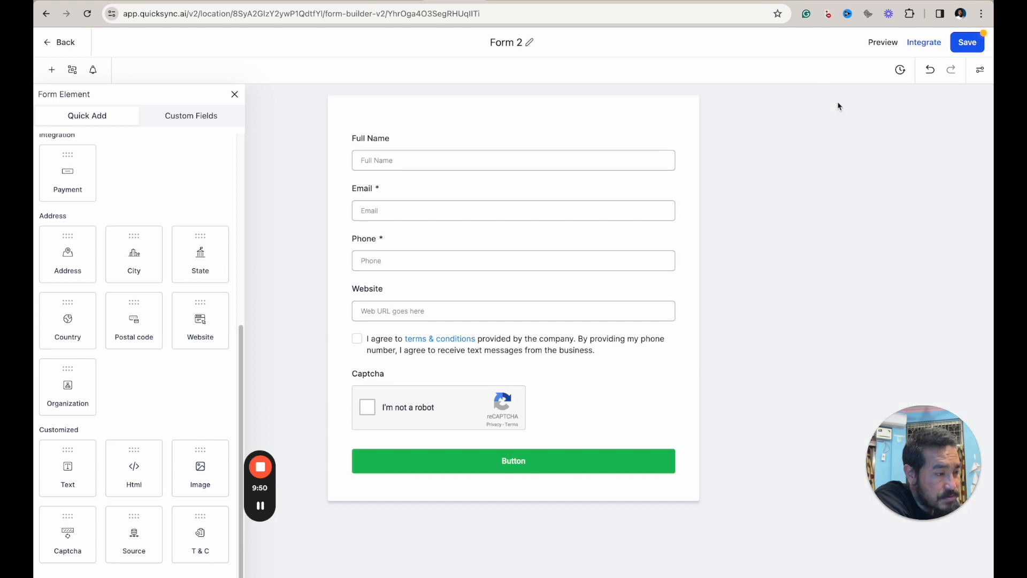
{"action": "left_click", "coordinate": [980, 75]}
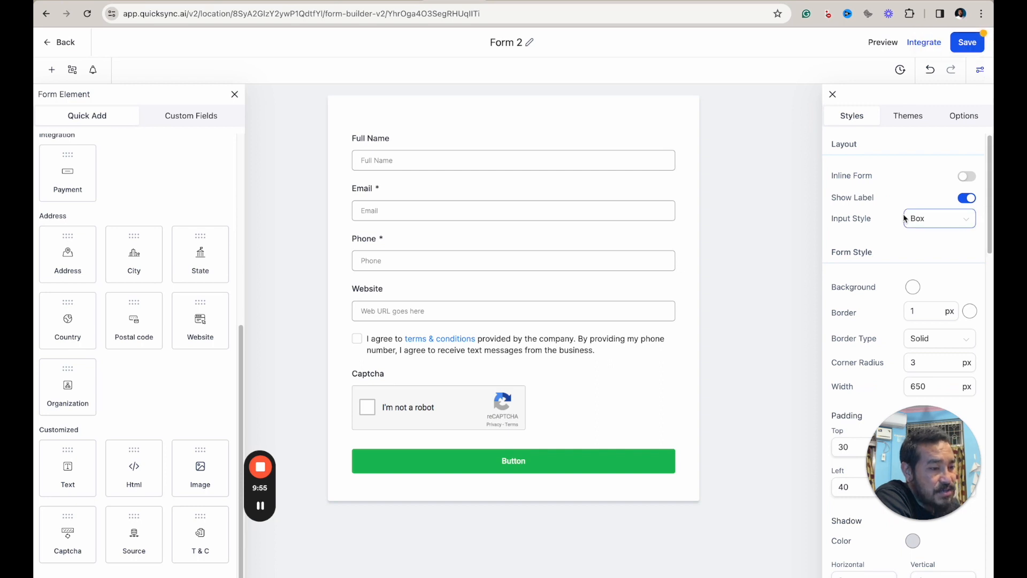
{"action": "left_click", "coordinate": [967, 177]}
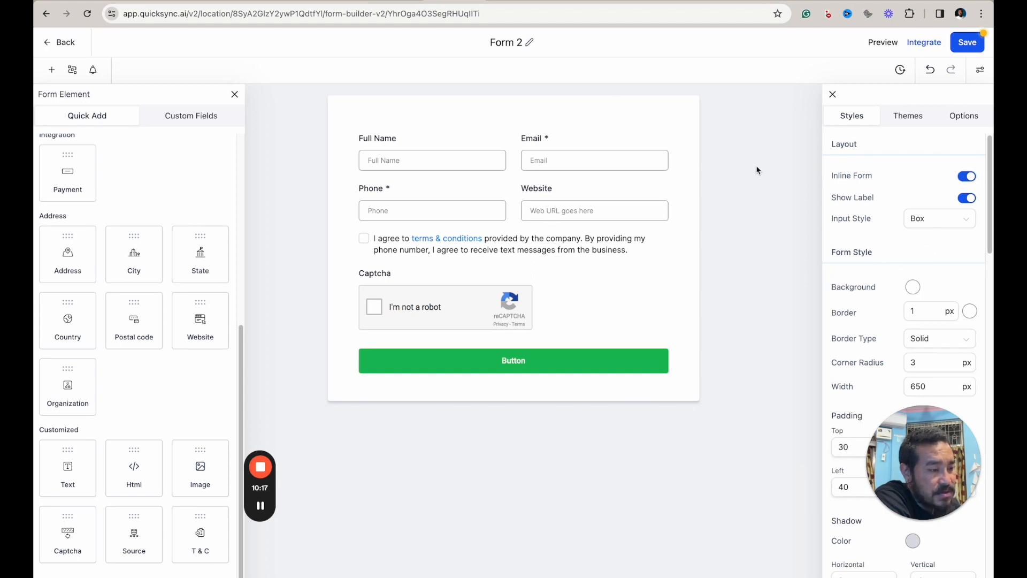
- Set the form's background to the light teal colour #8AD5DEFF
{"action": "left_click", "coordinate": [913, 288]}
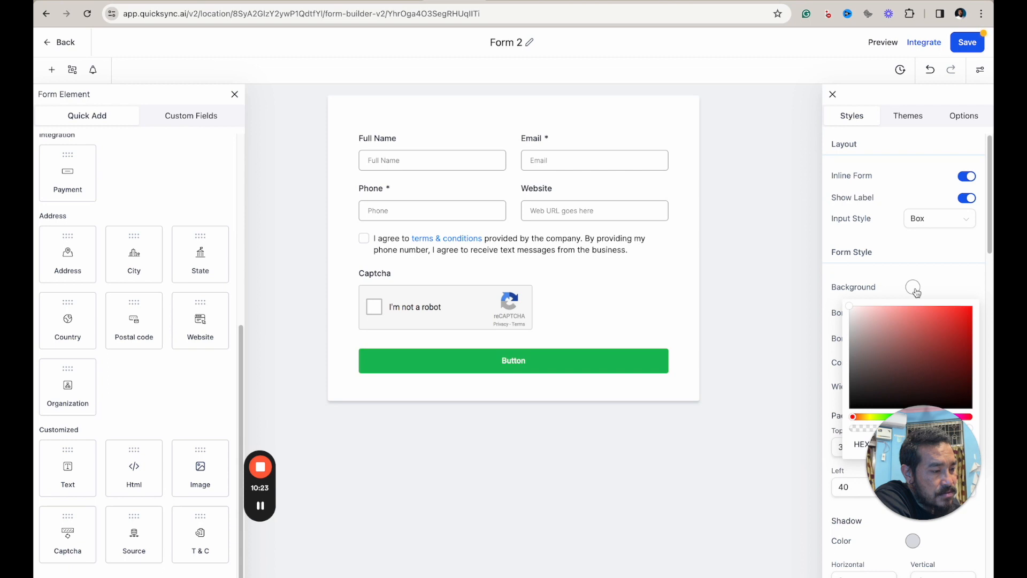
{"action": "left_click", "coordinate": [901, 316]}
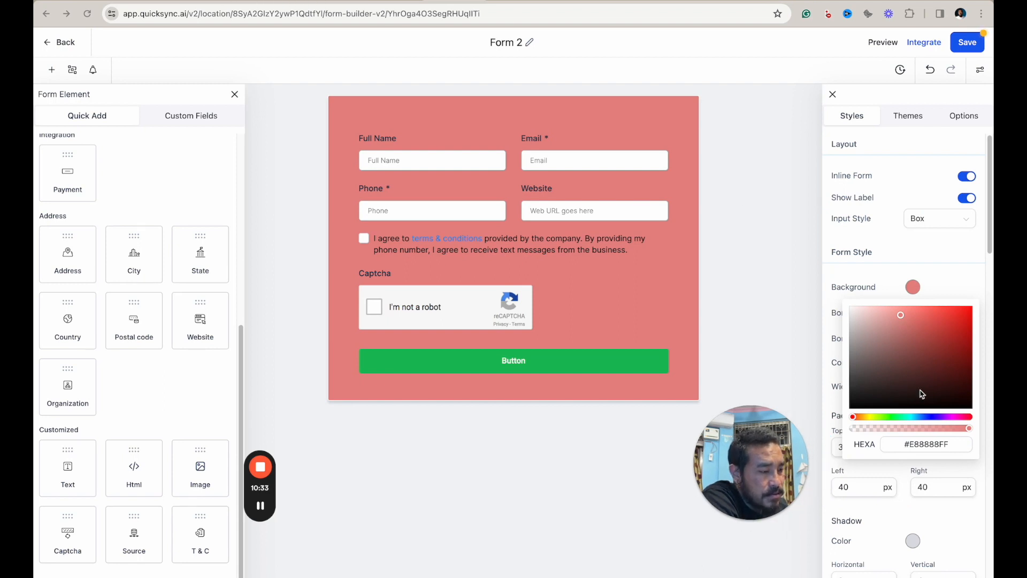
{"action": "left_click", "coordinate": [914, 416]}
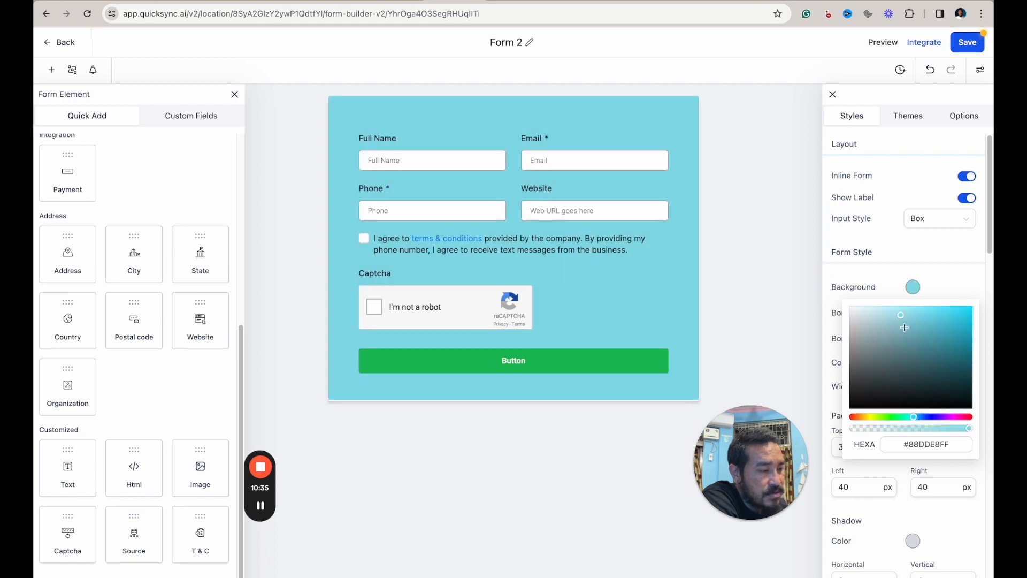
{"action": "mouse_move", "coordinate": [901, 316]}
{"action": "left_mouse_down"}
{"action": "mouse_move", "coordinate": [874, 312]}
{"action": "mouse_move", "coordinate": [948, 322]}
{"action": "mouse_move", "coordinate": [896, 319]}
{"action": "left_mouse_up"}
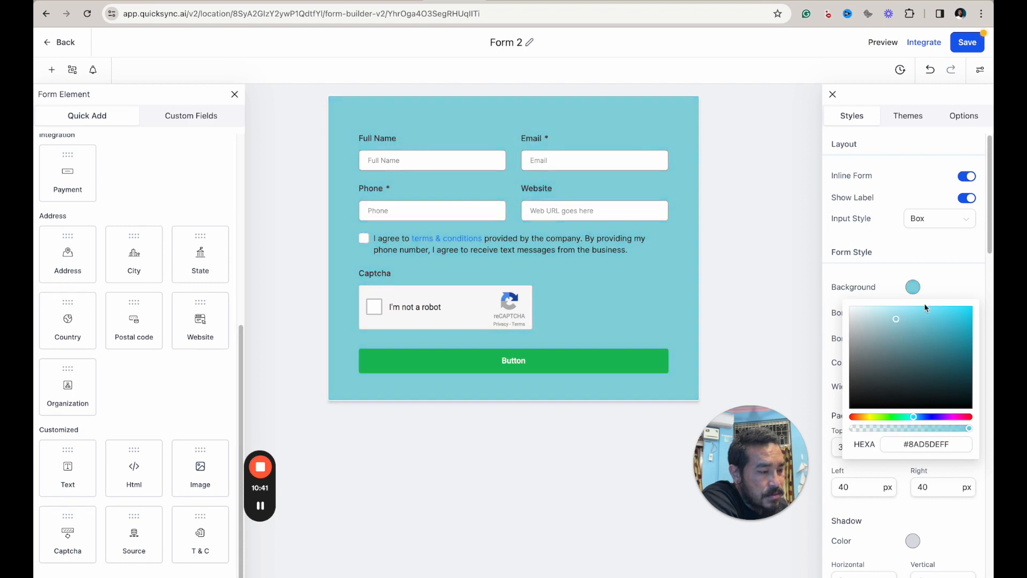
{"action": "left_click", "coordinate": [949, 283]}
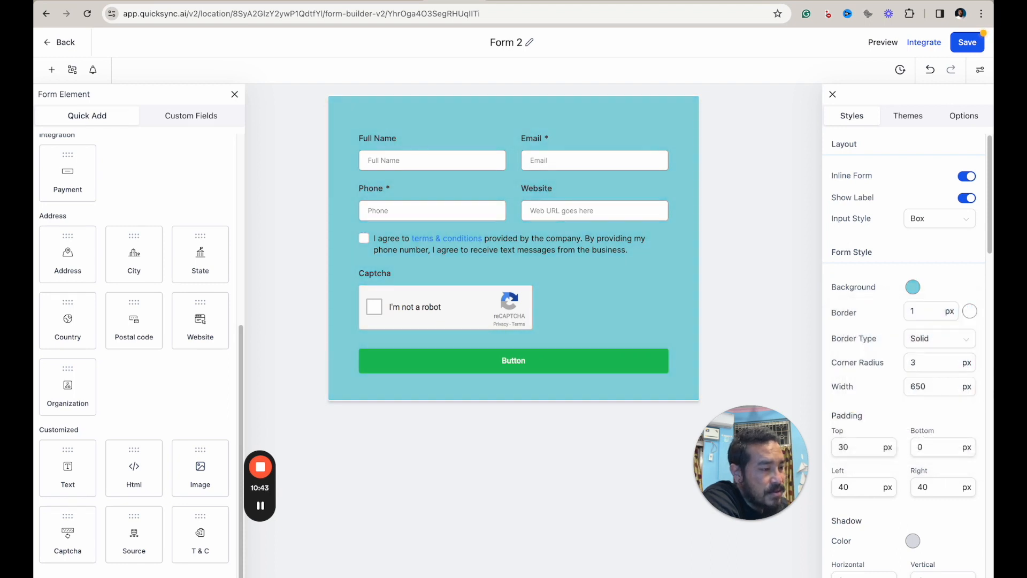
- Try the Dotted, Dashed and None border types on the form and set it back to Solid
{"action": "left_click", "coordinate": [960, 346]}
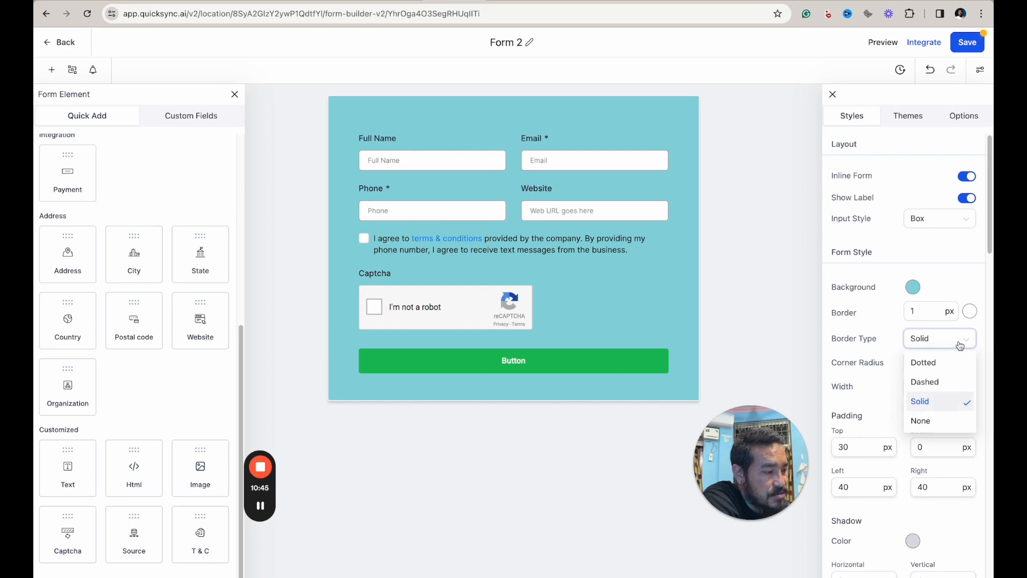
{"action": "left_click", "coordinate": [925, 362]}
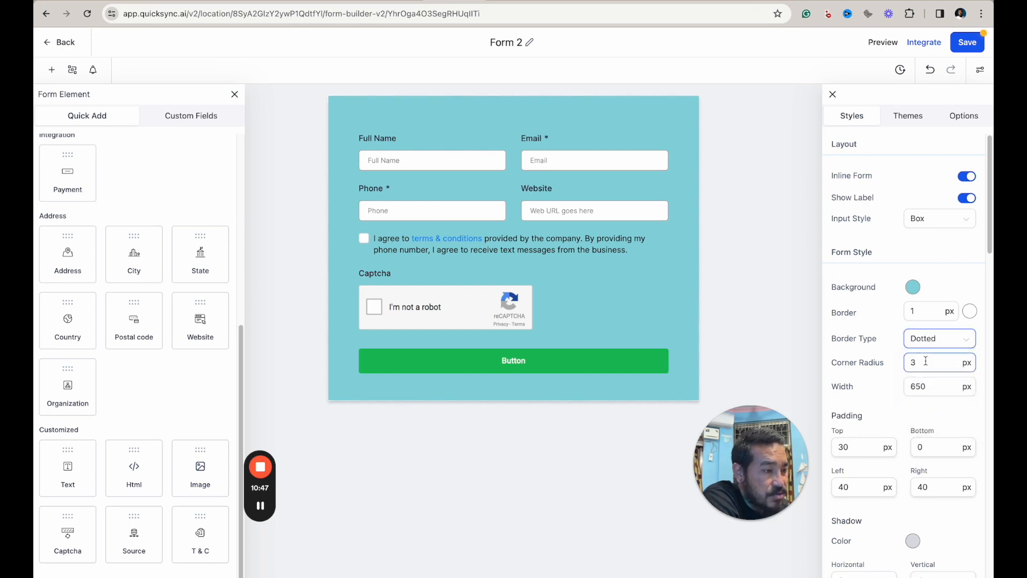
{"action": "left_click", "coordinate": [945, 350]}
{"action": "left_click", "coordinate": [940, 386]}
{"action": "left_click", "coordinate": [941, 342]}
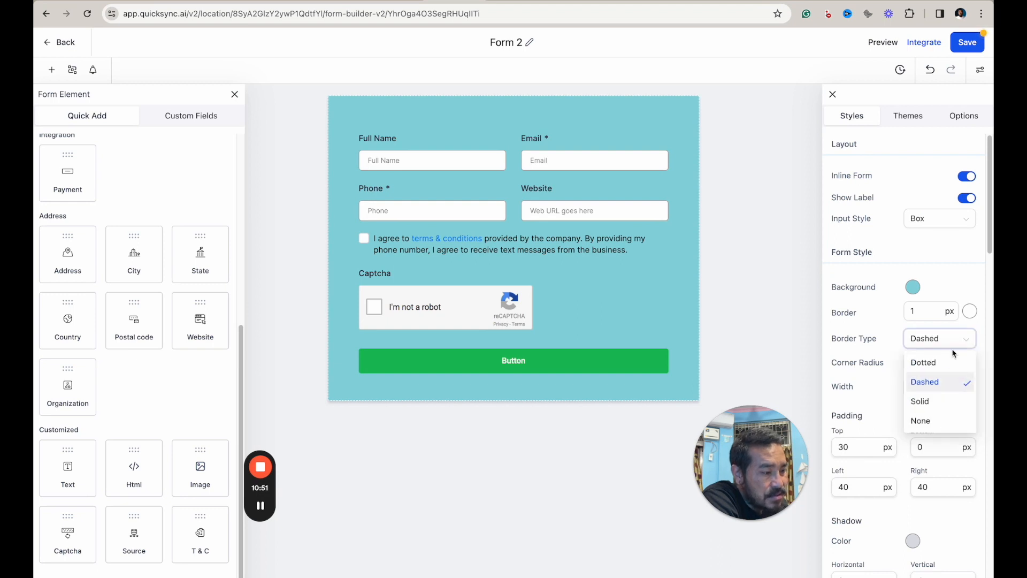
{"action": "left_click", "coordinate": [931, 421]}
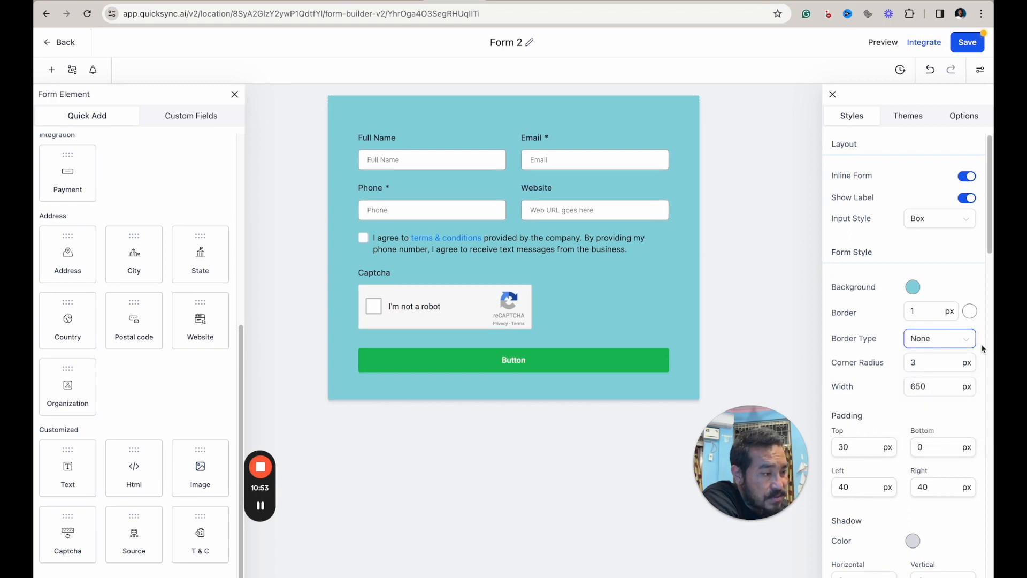
{"action": "left_click", "coordinate": [938, 347]}
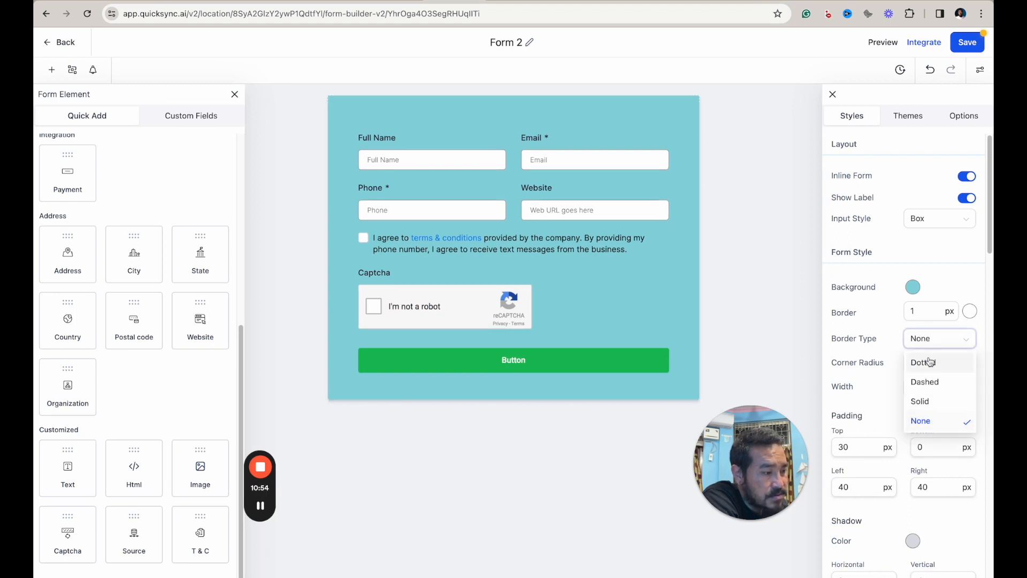
{"action": "left_click", "coordinate": [925, 399]}
- Set the form's corner radius to 10 px
{"action": "left_click", "coordinate": [915, 364]}
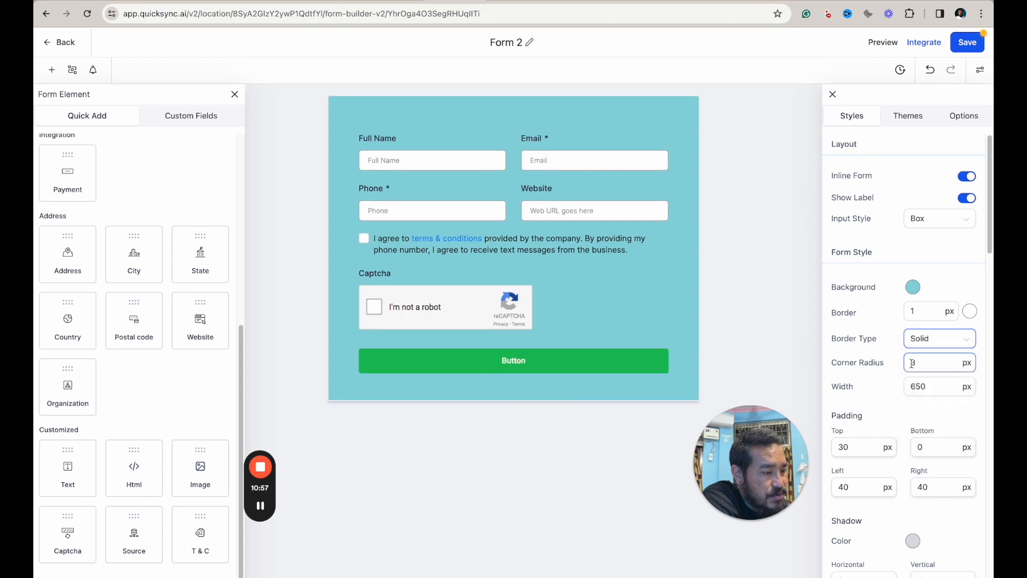
{"action": "left_click_drag", "start_coordinate": [912, 364], "coordinate": [937, 364]}
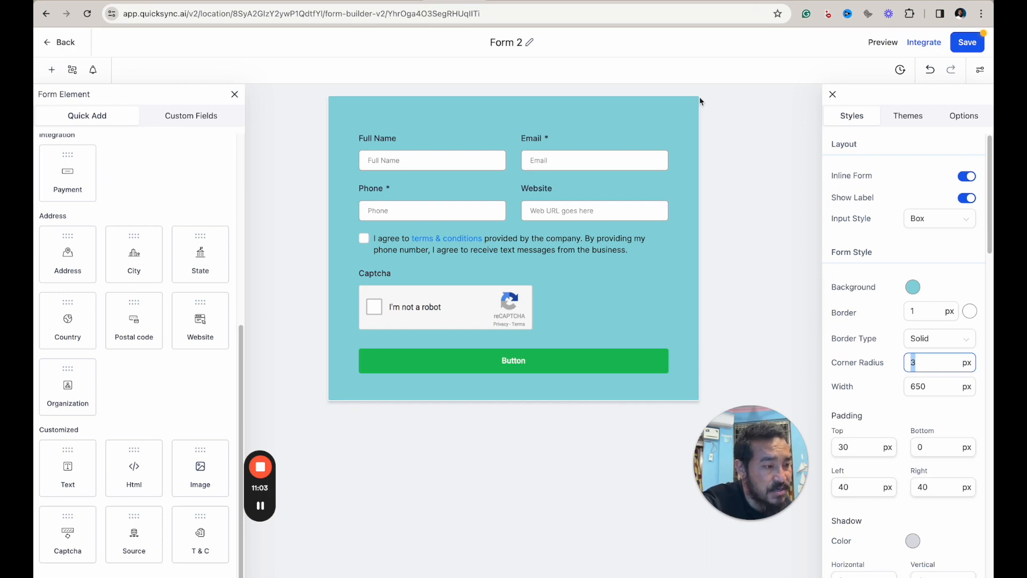
{"action": "type", "text": "10"}
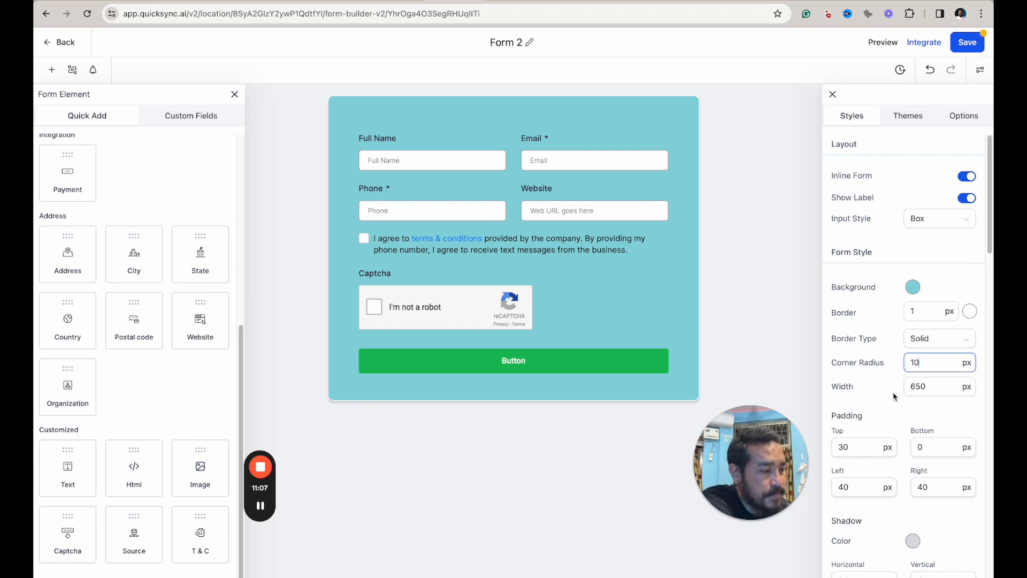
- Try a form width of 550 px and reduce it to 500 px
{"action": "left_click", "coordinate": [918, 389]}
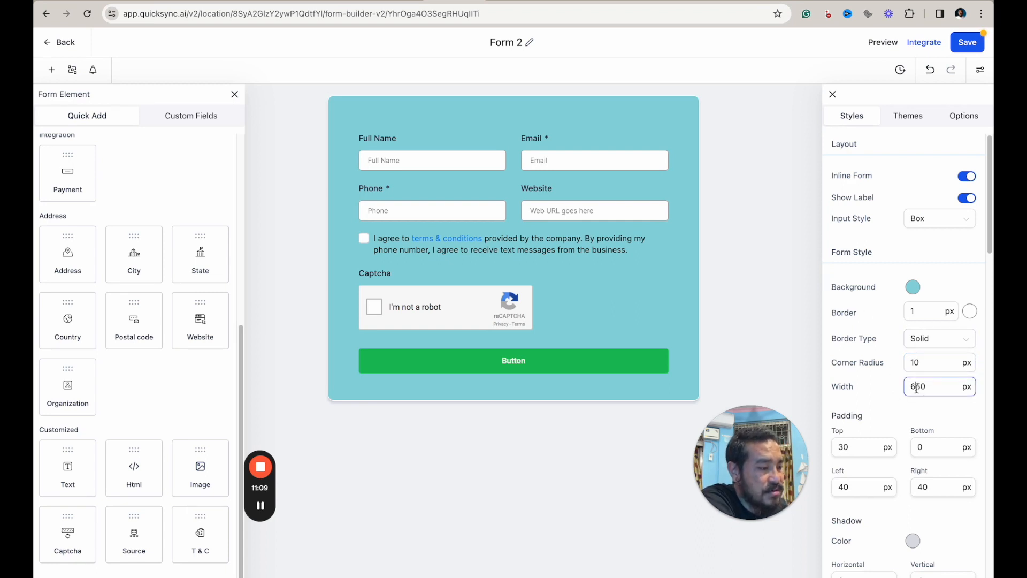
{"action": "left_click_drag", "start_coordinate": [917, 389], "coordinate": [910, 389]}
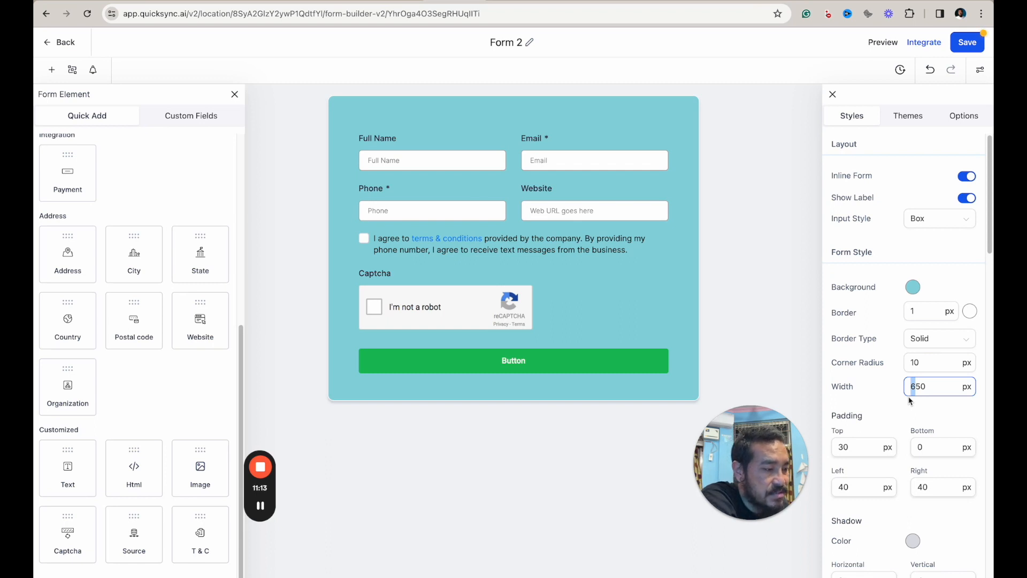
{"action": "type", "text": "550"}
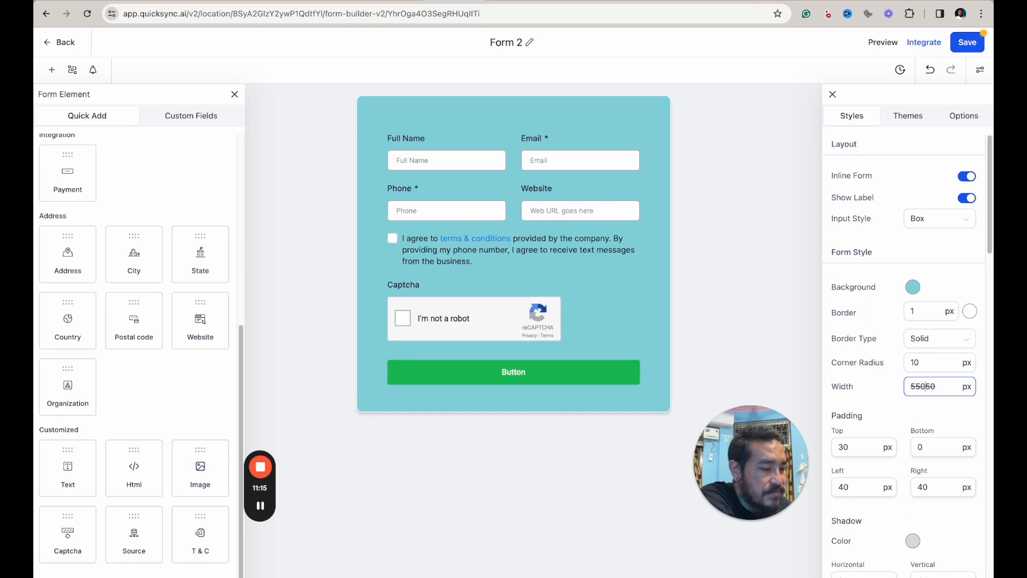
{"action": "key", "text": "BackSpace"}
{"action": "key", "text": "BackSpace"}
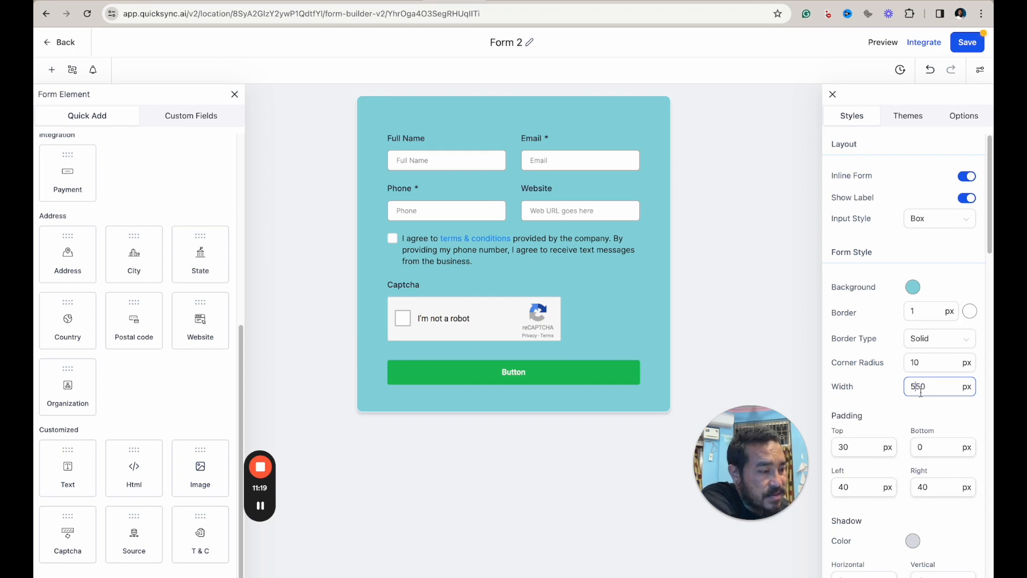
{"action": "key", "text": "BackSpace"}
{"action": "type", "text": "0"}
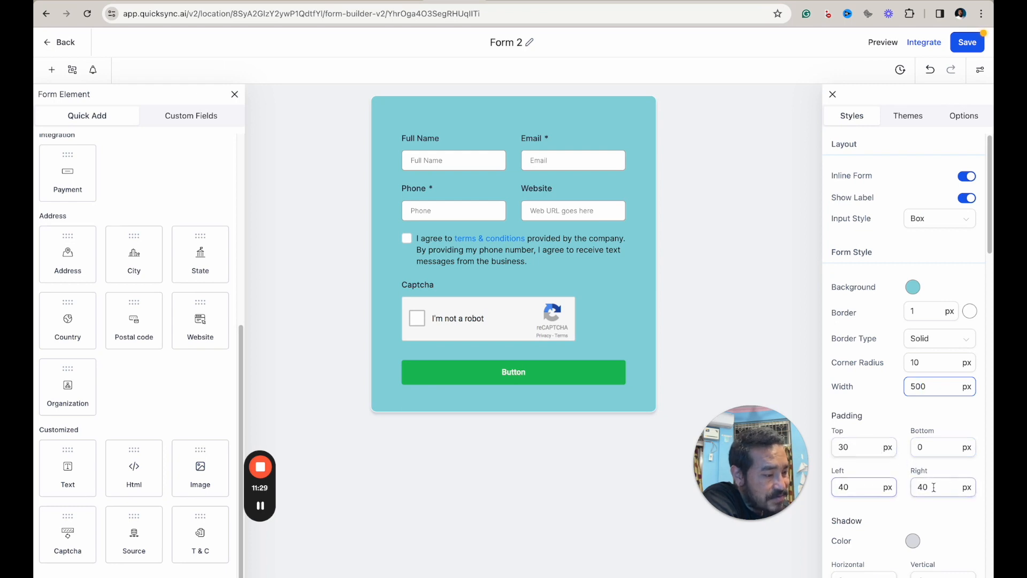
- Try the image FB_IMG_1585907949179.jpg as the form's background image and remove it again
{"action": "scroll", "coordinate": [931, 514], "scroll_direction": "down", "scroll_amount": 3}
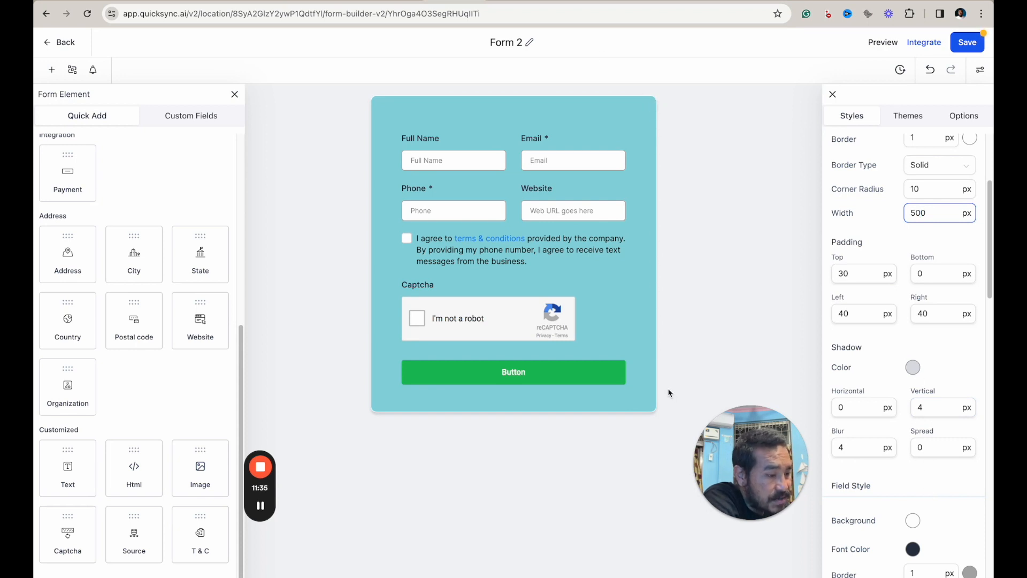
{"action": "scroll", "coordinate": [919, 482], "scroll_direction": "down", "scroll_amount": 3}
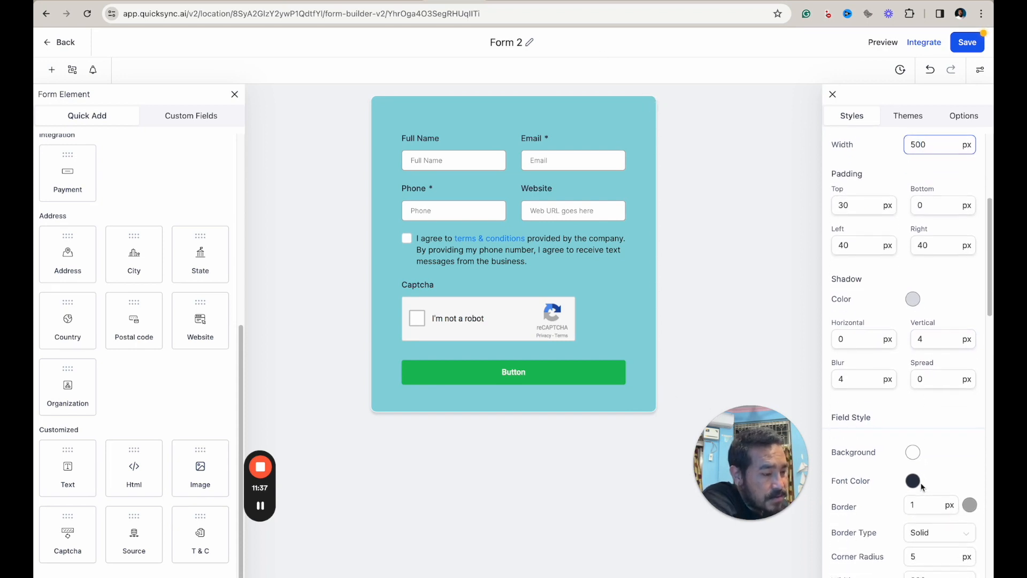
{"action": "left_click", "coordinate": [920, 482]}
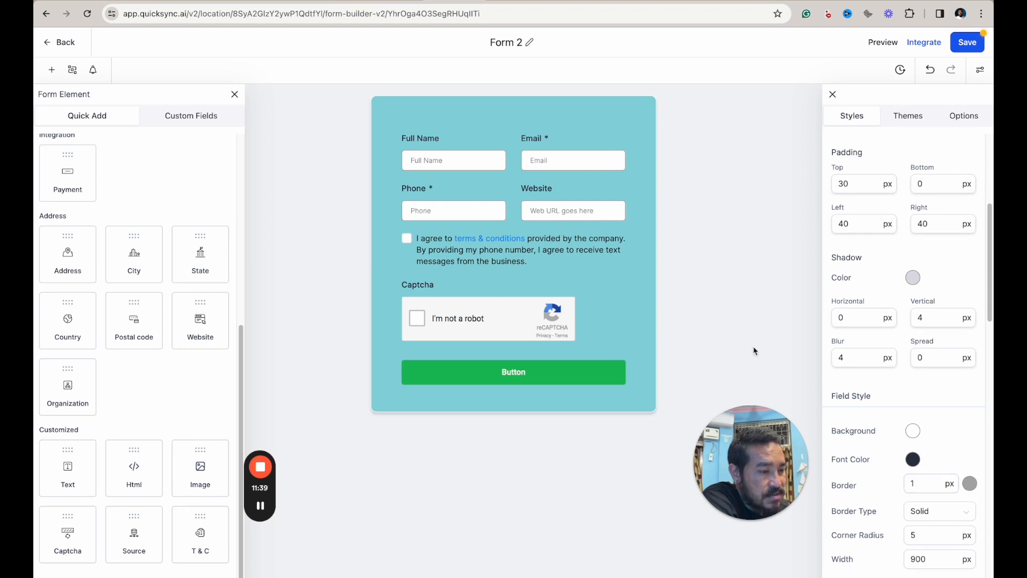
{"action": "scroll", "coordinate": [871, 521], "scroll_direction": "down", "scroll_amount": 12}
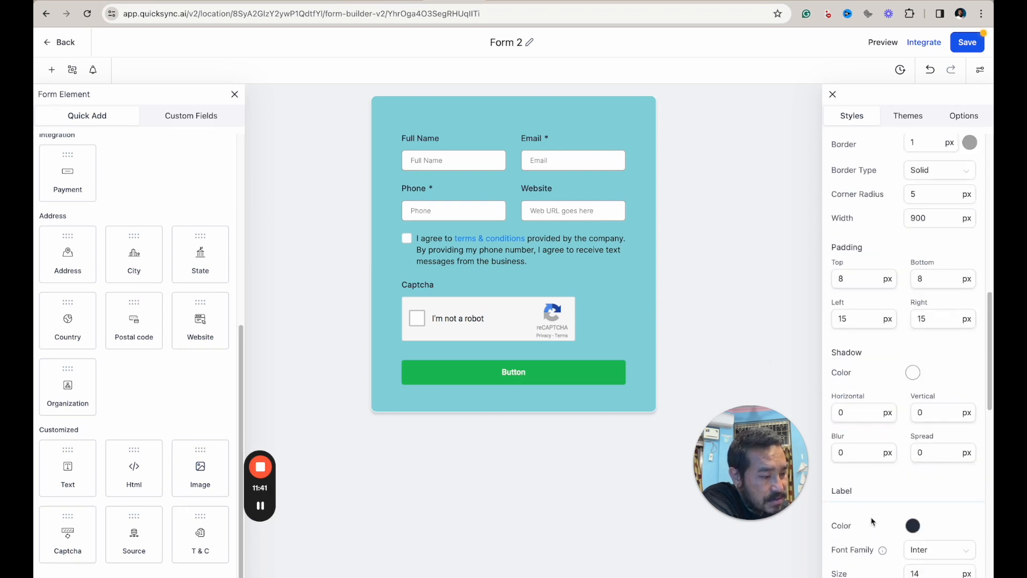
{"action": "scroll", "coordinate": [872, 521], "scroll_direction": "down", "scroll_amount": 5}
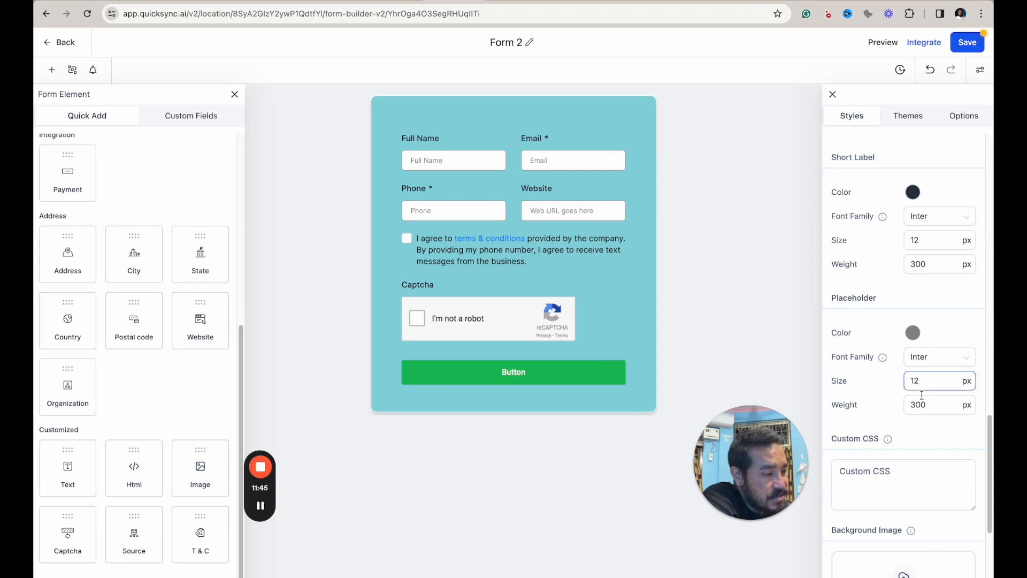
{"action": "scroll", "coordinate": [893, 429], "scroll_direction": "down", "scroll_amount": 4}
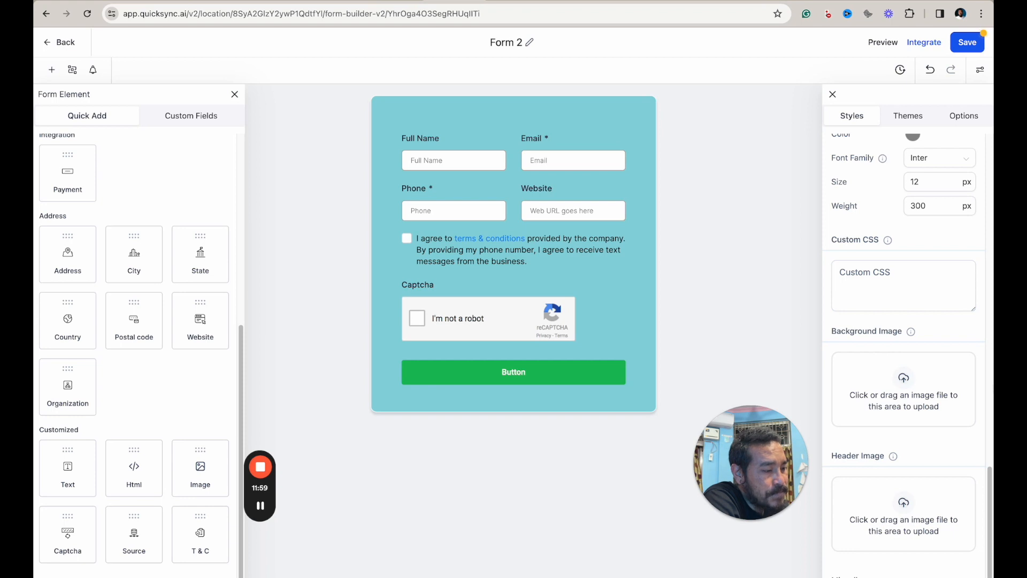
{"action": "left_click", "coordinate": [904, 383]}
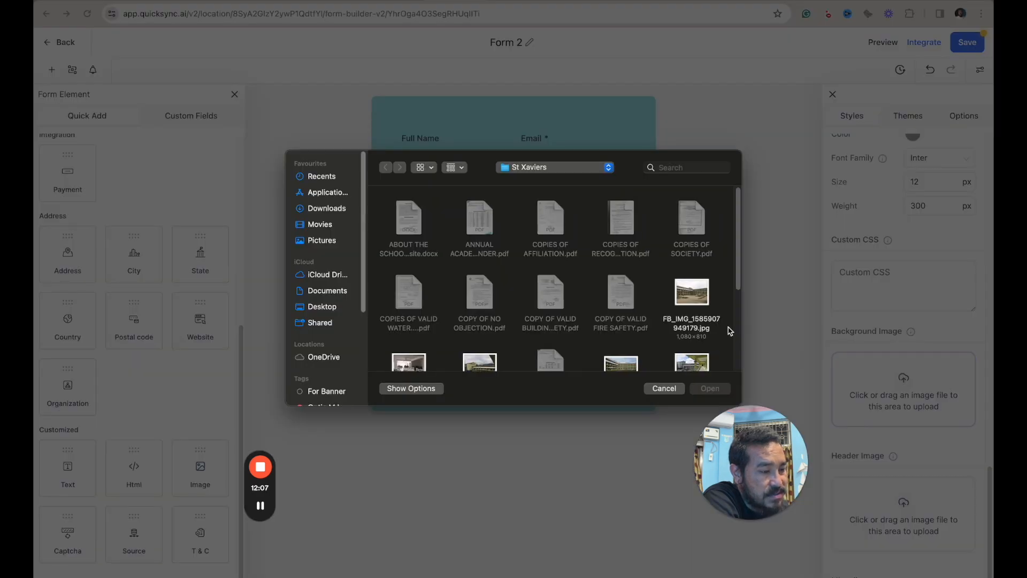
{"action": "scroll", "coordinate": [642, 314], "scroll_direction": "down", "scroll_amount": 1}
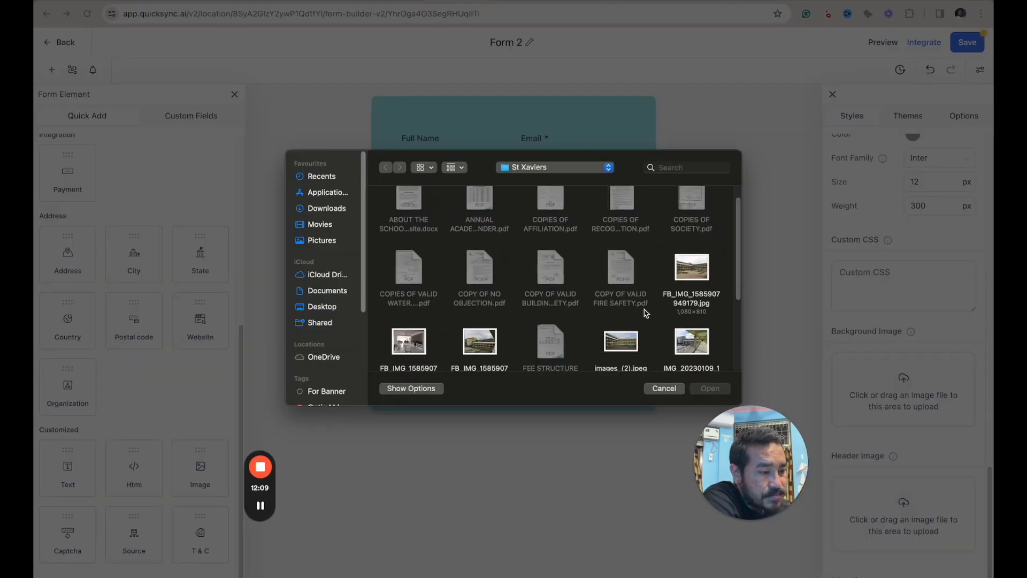
{"action": "scroll", "coordinate": [646, 313], "scroll_direction": "down", "scroll_amount": 1}
{"action": "left_click", "coordinate": [696, 253]}
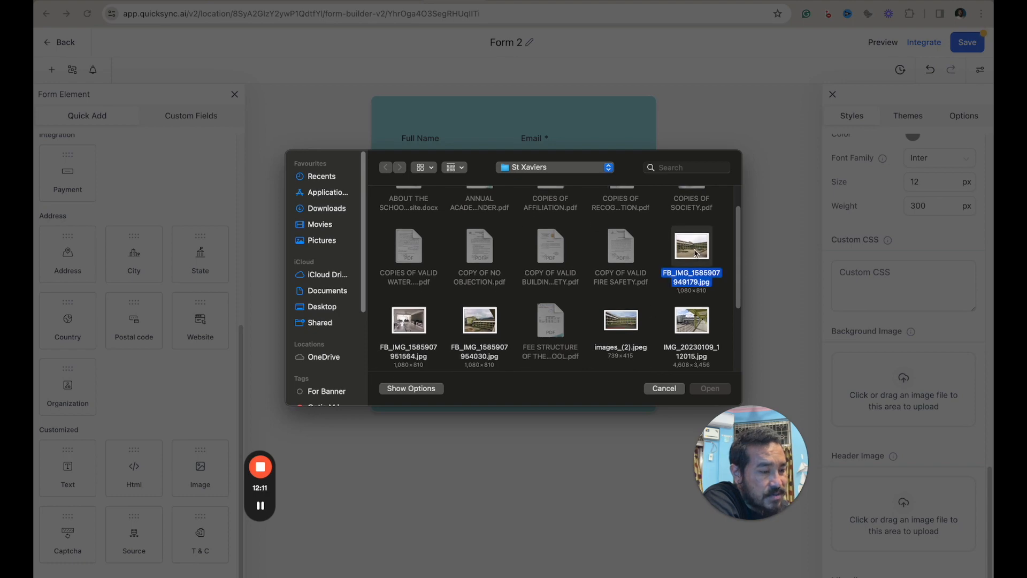
{"action": "left_click", "coordinate": [709, 389]}
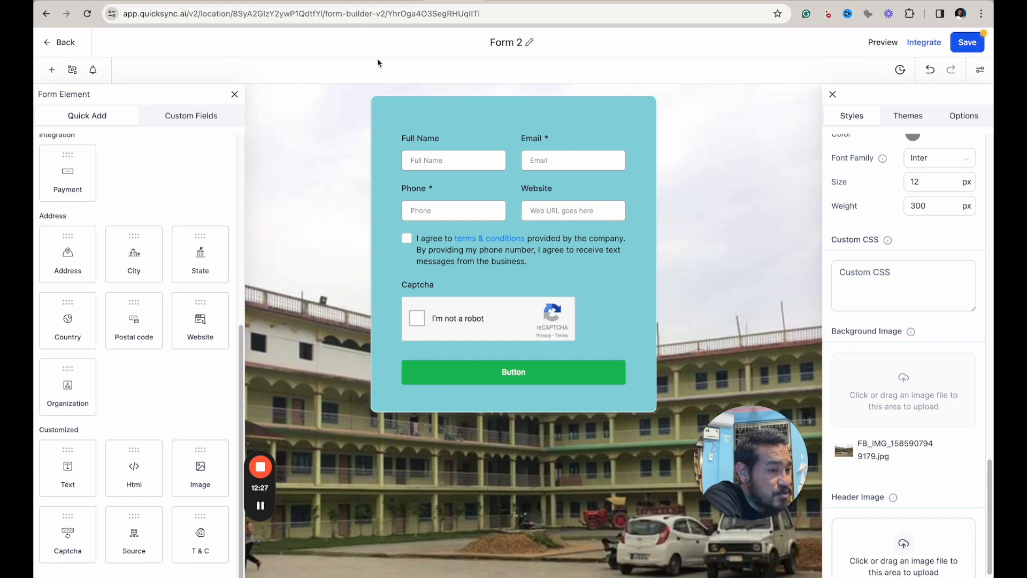
{"action": "mouse_move", "coordinate": [900, 443]}
{"action": "left_click", "coordinate": [954, 452]}
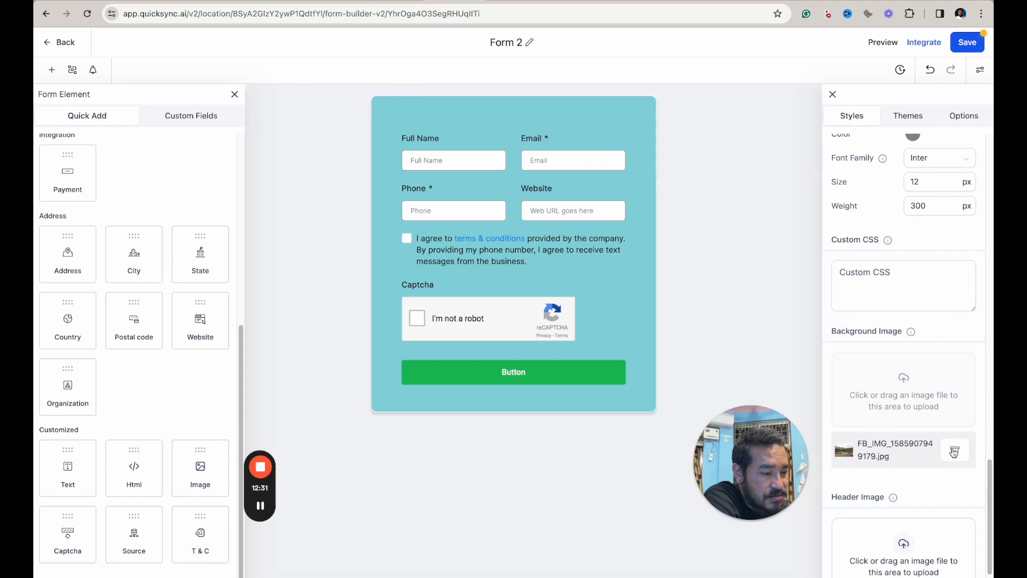
- Try the image FB_IMG_1585907949179.jpg as the form's header image and delete it again
{"action": "left_click", "coordinate": [905, 520]}
{"action": "left_click", "coordinate": [705, 291]}
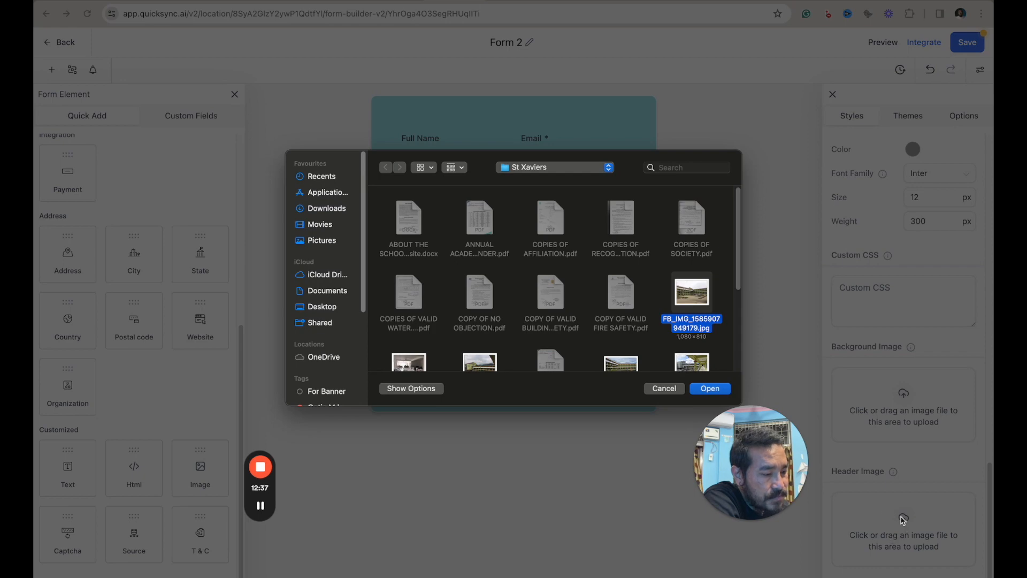
{"action": "left_click", "coordinate": [710, 388]}
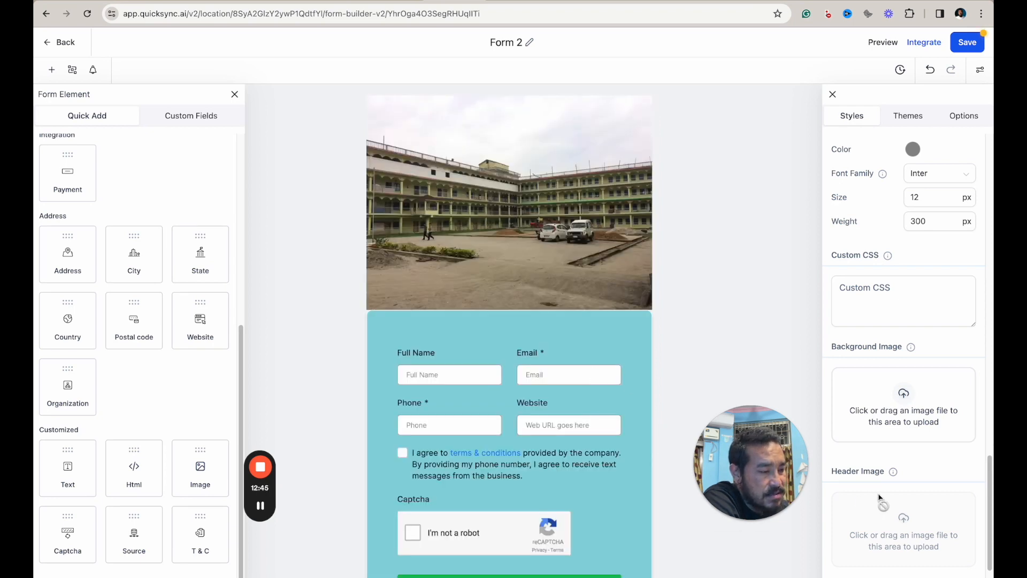
{"action": "scroll", "coordinate": [916, 512], "scroll_direction": "up", "scroll_amount": 1}
{"action": "scroll", "coordinate": [916, 512], "scroll_direction": "up", "scroll_amount": 2}
{"action": "scroll", "coordinate": [912, 508], "scroll_direction": "down", "scroll_amount": 6}
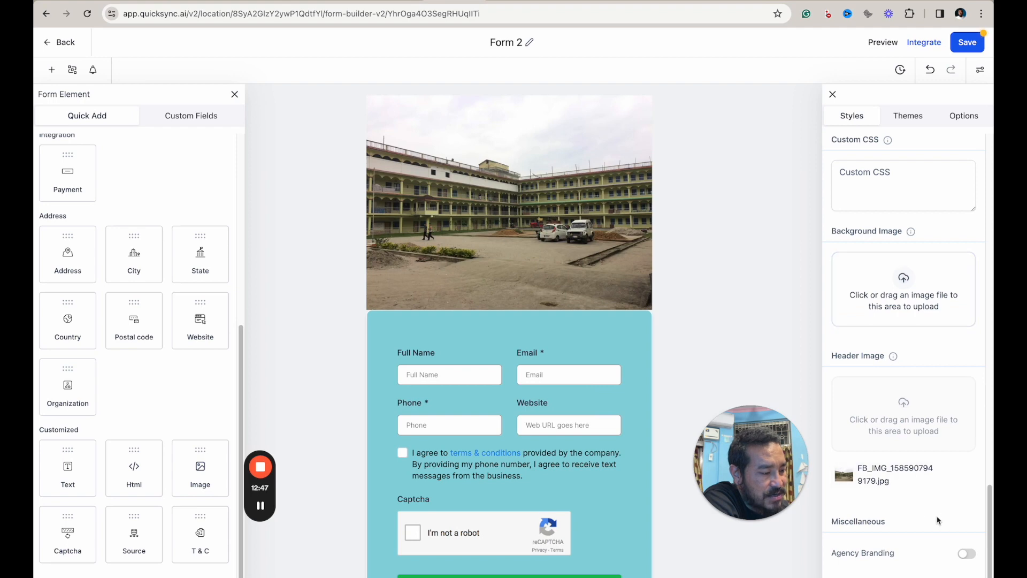
{"action": "left_click", "coordinate": [959, 485]}
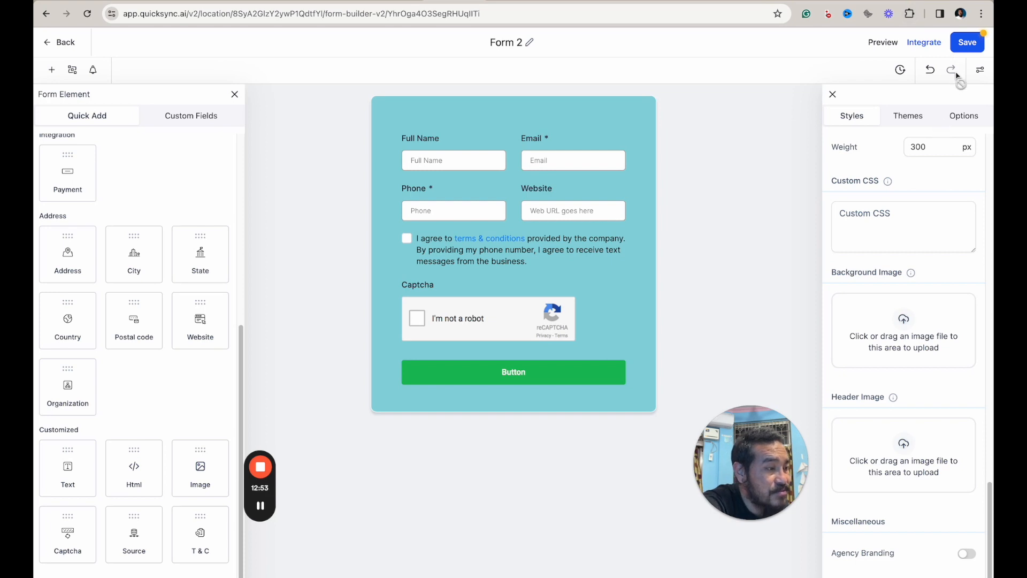
- Save the form and open the settings of the Full Name and Website fields for review
{"action": "left_click", "coordinate": [974, 46]}
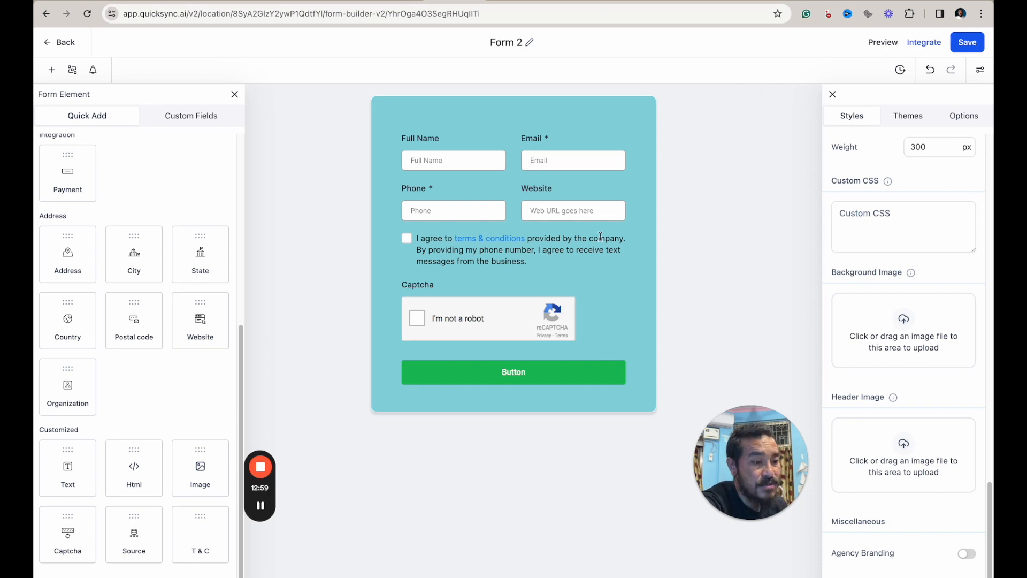
{"action": "left_click", "coordinate": [453, 163]}
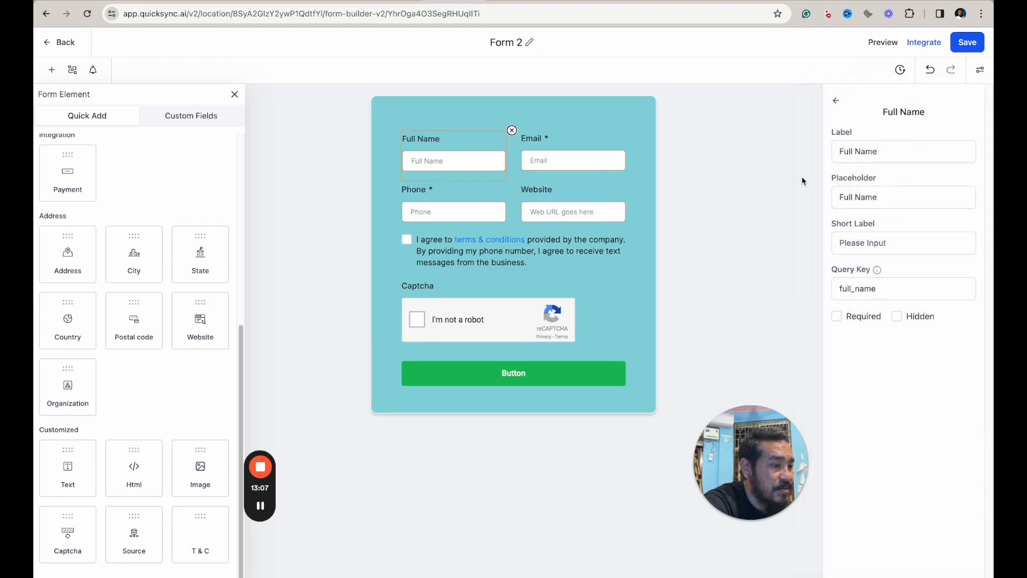
{"action": "left_click", "coordinate": [849, 196]}
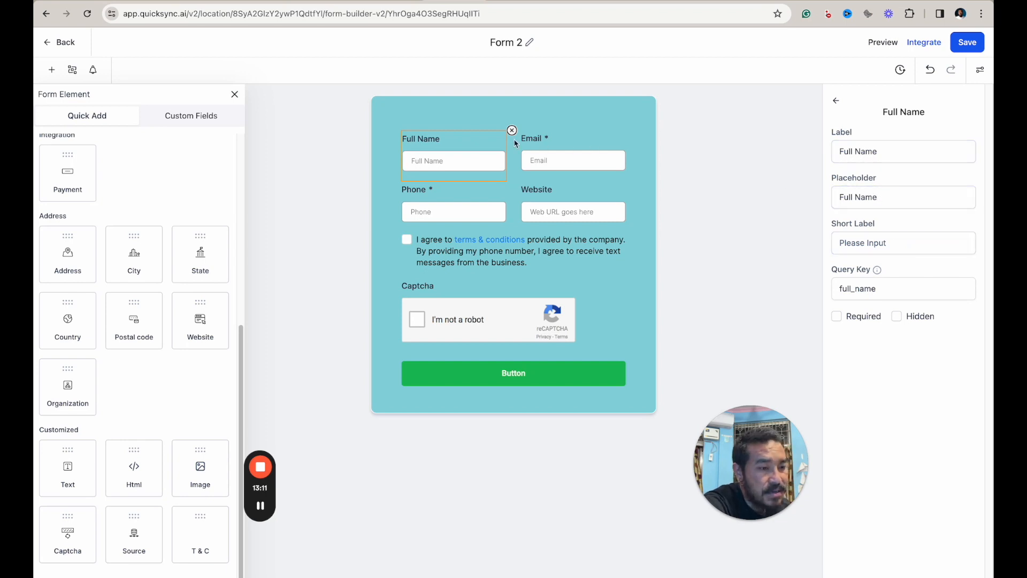
{"action": "left_click", "coordinate": [562, 211]}
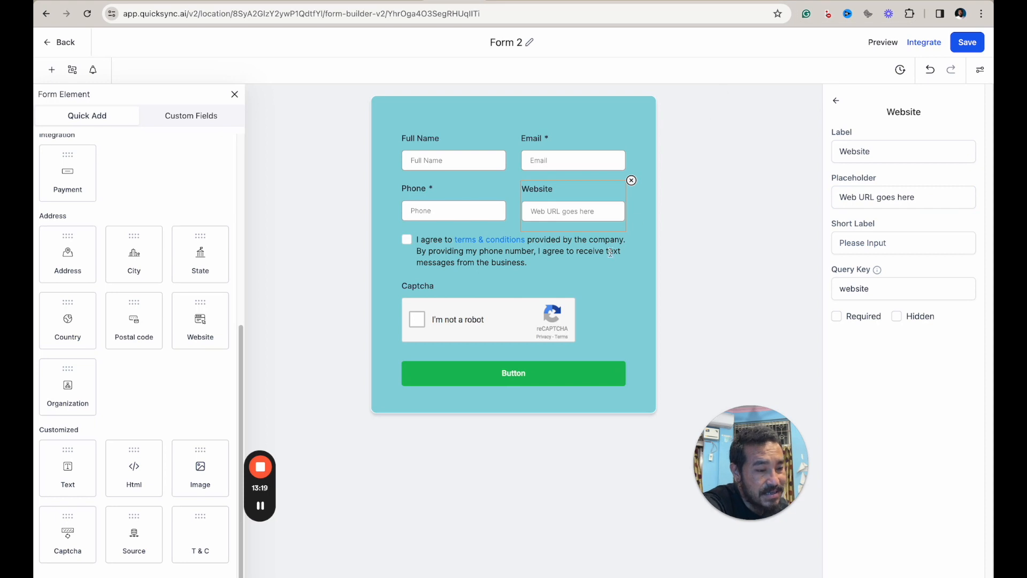
- Change the text of the form's button to "Submit Form"
{"action": "left_click", "coordinate": [567, 372]}
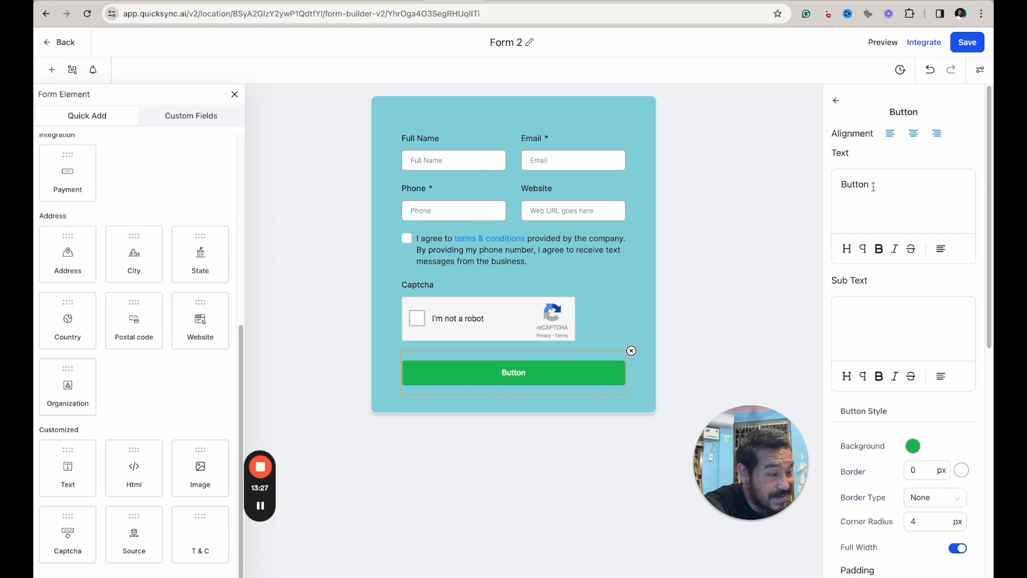
{"action": "left_click_drag", "start_coordinate": [873, 186], "coordinate": [832, 191]}
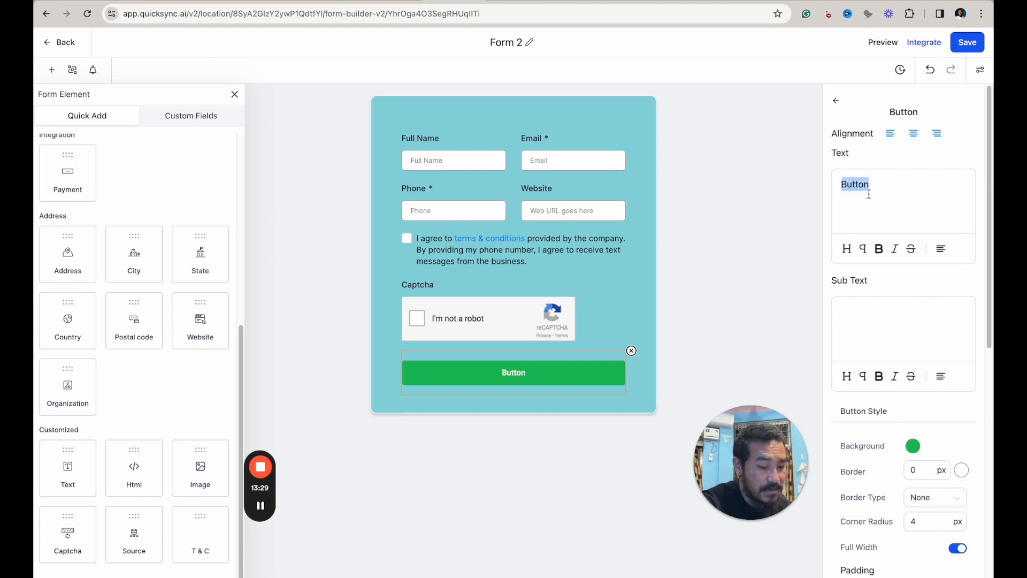
{"action": "type", "text": "Su"}
{"action": "type", "text": "bmit Form"}
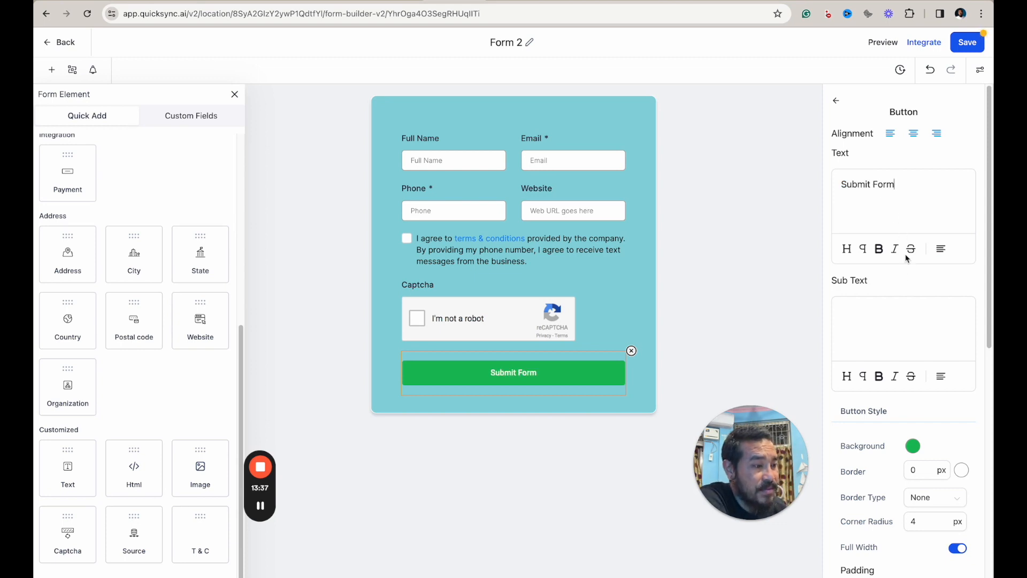
{"action": "left_click", "coordinate": [852, 304]}
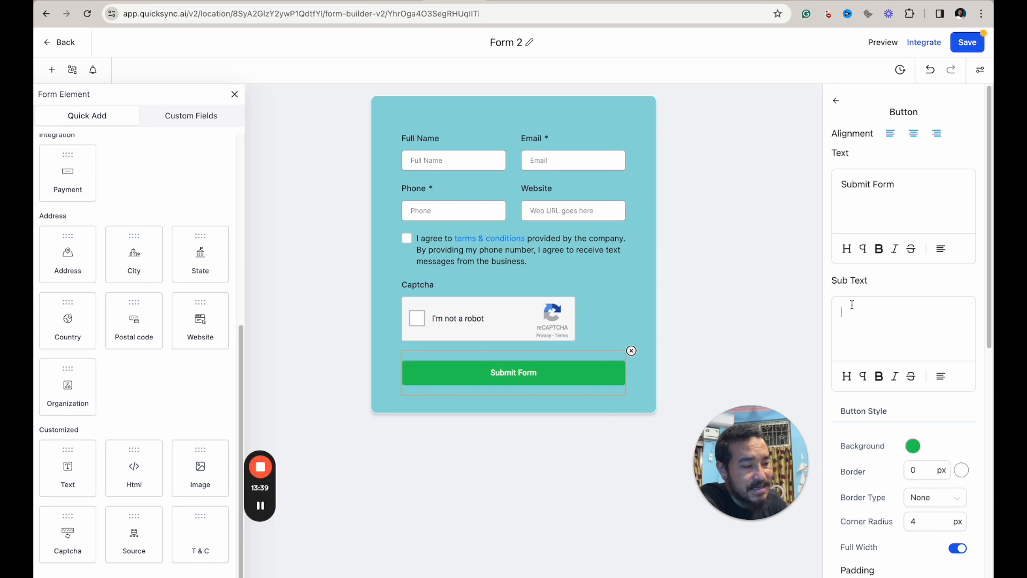
- Set the Submit Form button's background to the orange colour #D38139FF
{"action": "left_click", "coordinate": [913, 446]}
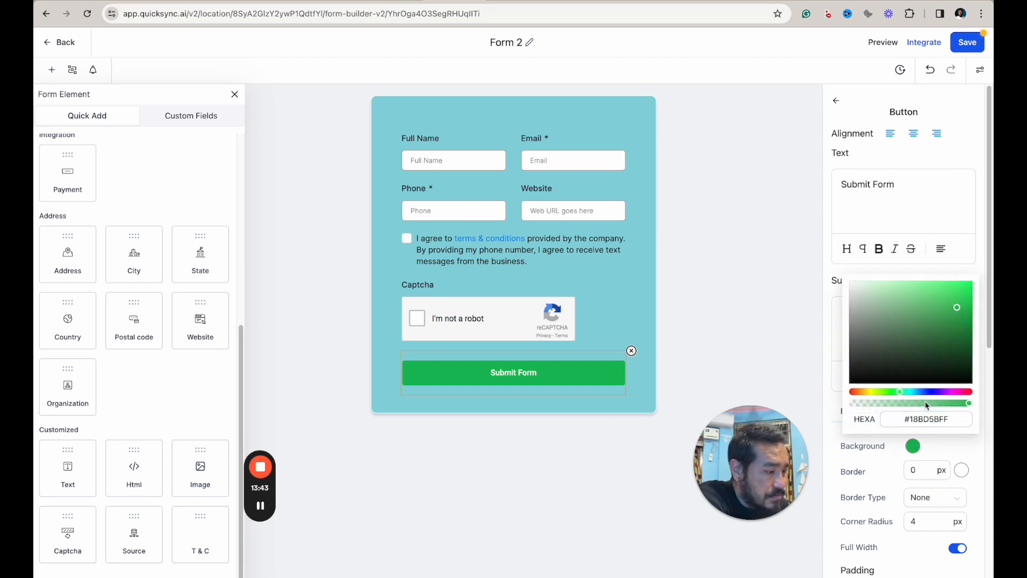
{"action": "left_click", "coordinate": [853, 392]}
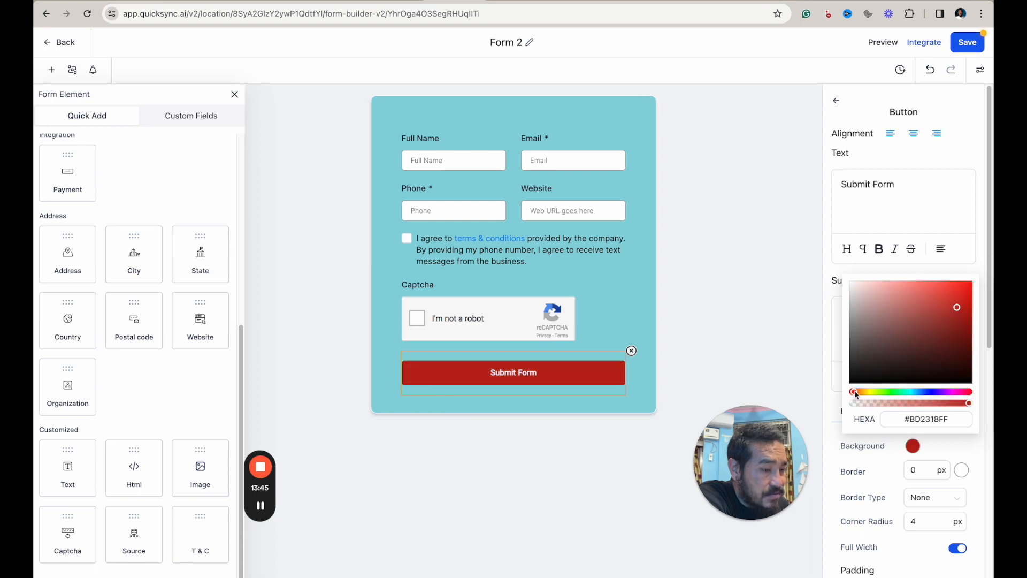
{"action": "left_click", "coordinate": [864, 392]}
{"action": "left_click", "coordinate": [854, 392]}
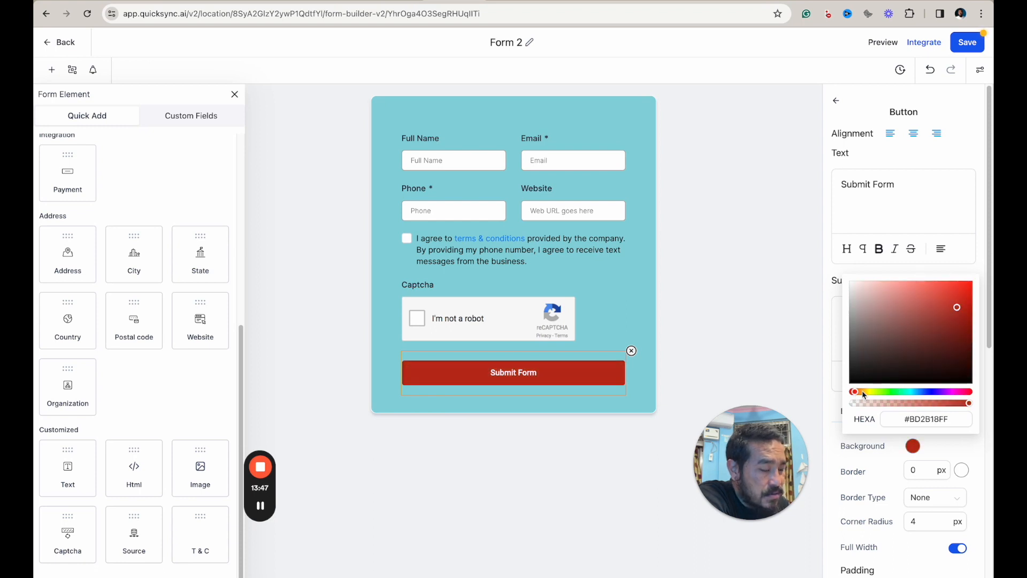
{"action": "left_click", "coordinate": [861, 391]}
{"action": "mouse_move", "coordinate": [956, 306]}
{"action": "left_mouse_down"}
{"action": "mouse_move", "coordinate": [933, 293]}
{"action": "mouse_move", "coordinate": [939, 298]}
{"action": "left_mouse_up"}
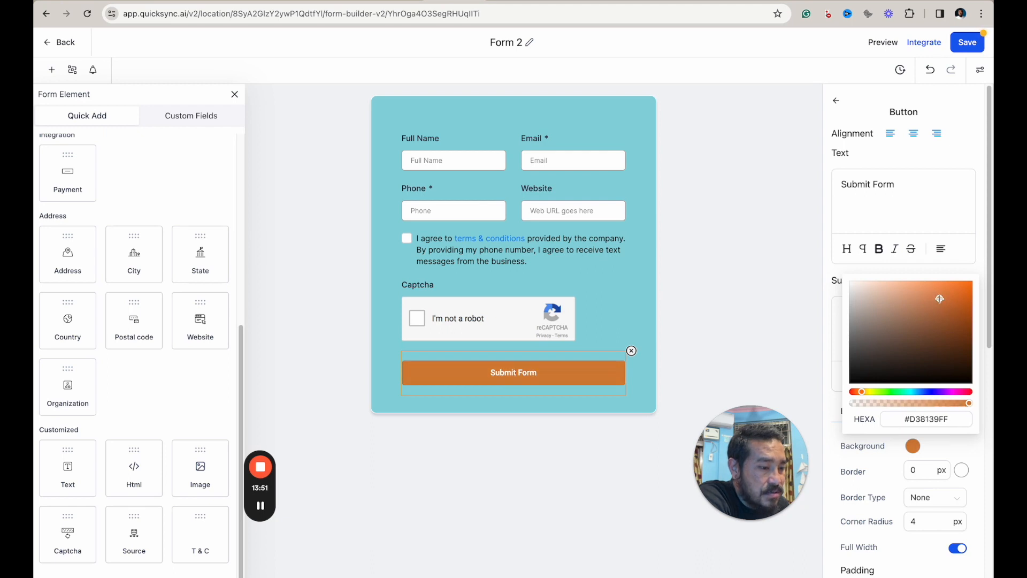
{"action": "left_click", "coordinate": [980, 271]}
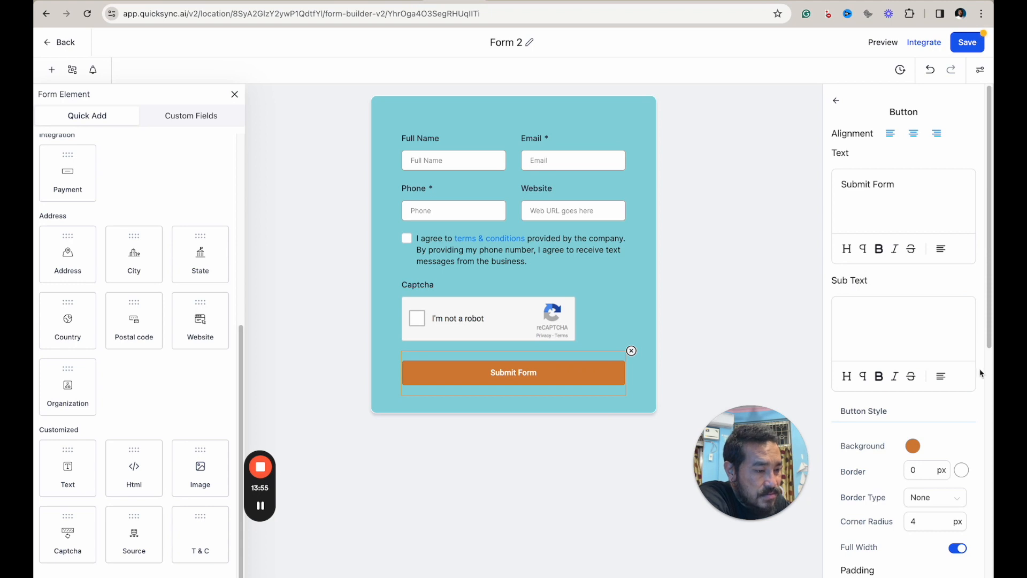
- Set the Submit Form button's corner radius to 5 px
{"action": "left_click", "coordinate": [914, 473]}
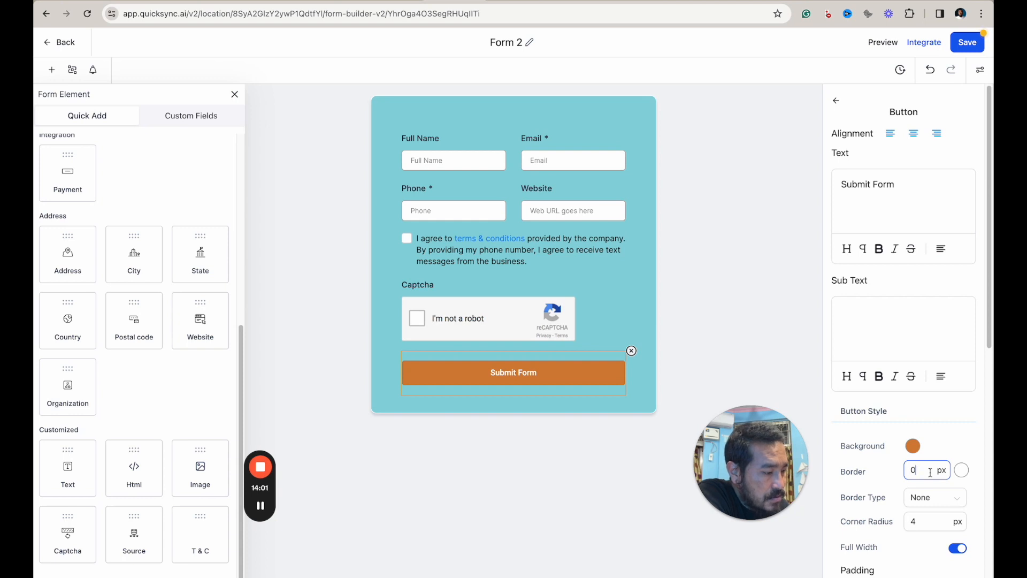
{"action": "left_click", "coordinate": [930, 521]}
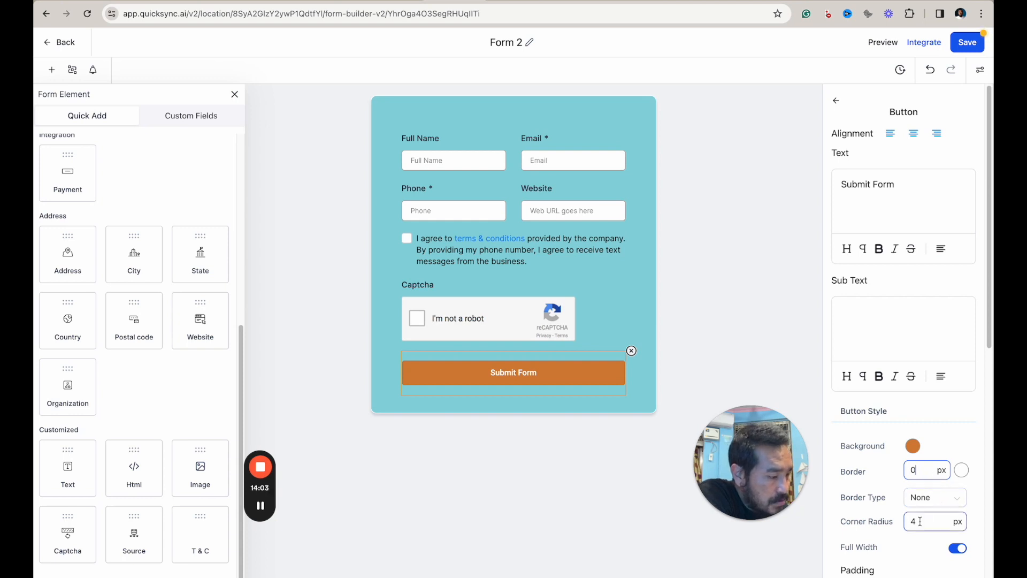
{"action": "left_click_drag", "start_coordinate": [915, 522], "coordinate": [909, 521]}
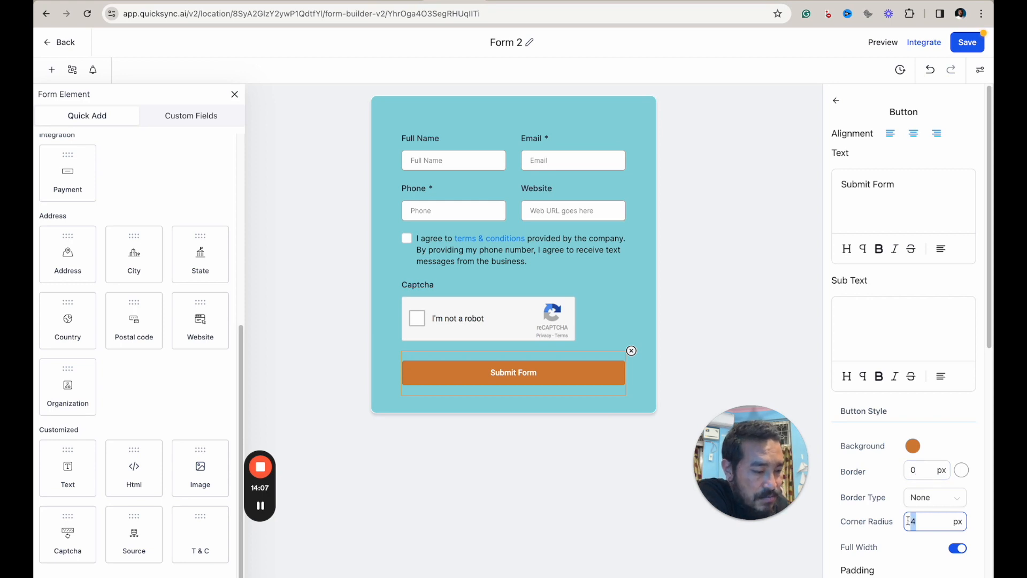
{"action": "type", "text": "5"}
{"action": "left_click", "coordinate": [896, 544]}
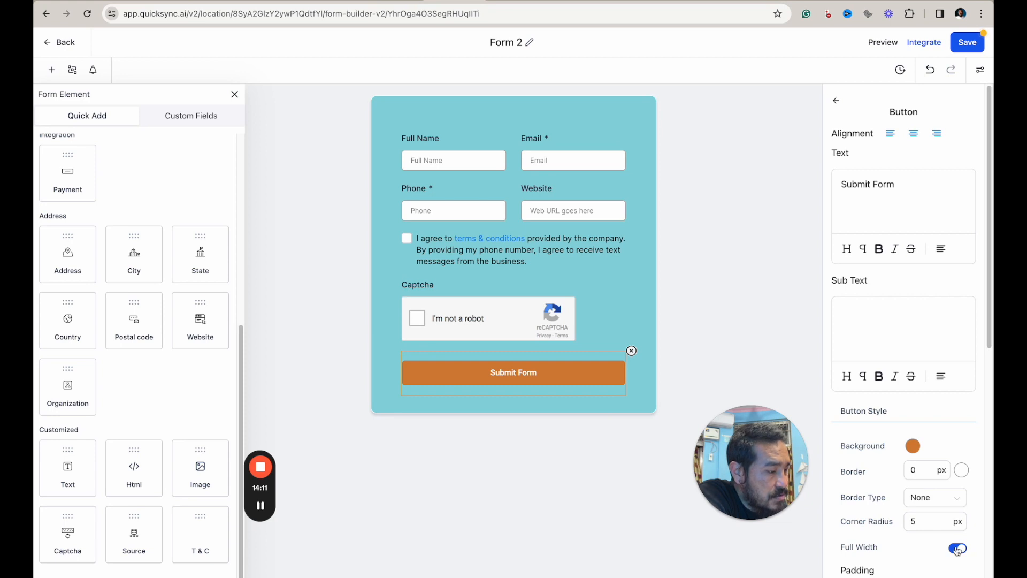
- Compare the Submit Form button with the Full Width option on and off, leaving the option off
{"action": "scroll", "coordinate": [957, 549], "scroll_direction": "down", "scroll_amount": 2}
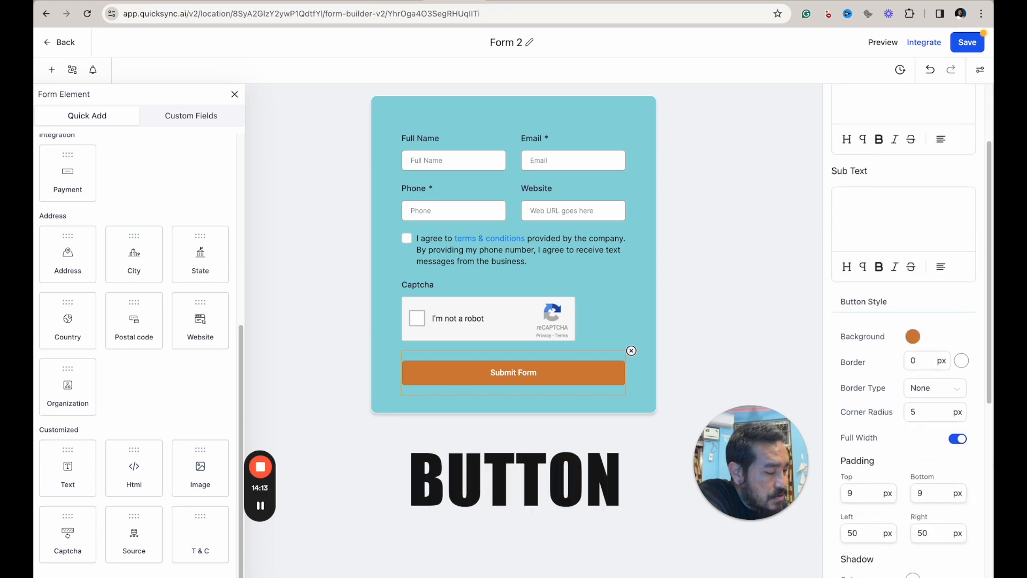
{"action": "left_click", "coordinate": [959, 439]}
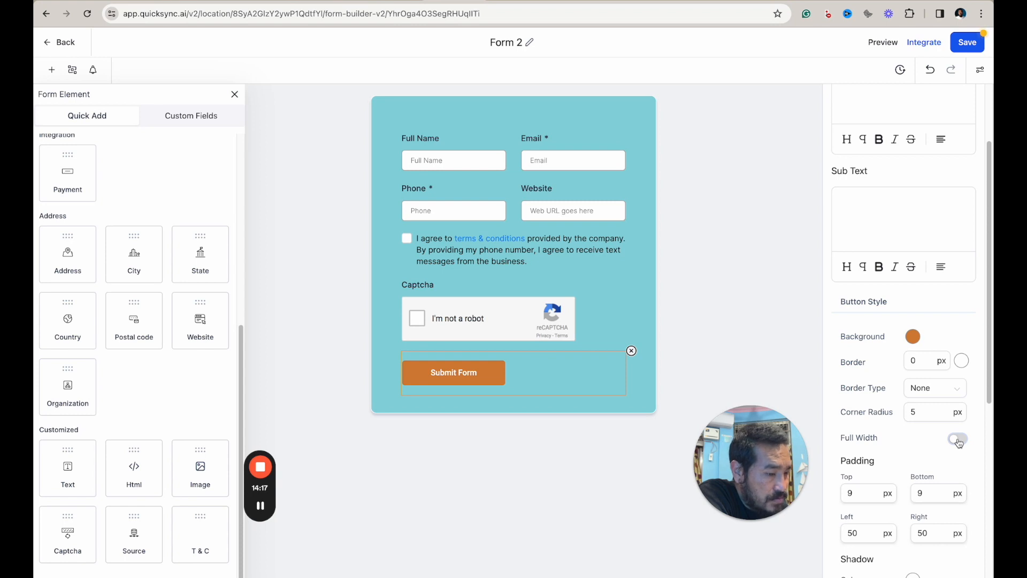
{"action": "left_click", "coordinate": [958, 440]}
{"action": "left_click", "coordinate": [959, 439]}
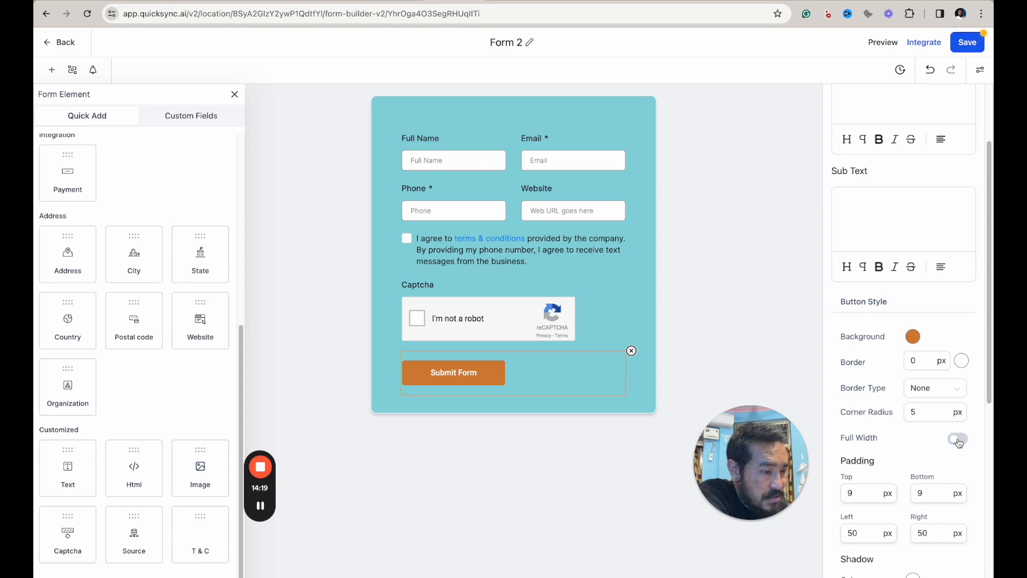
- Make the Submit Form button span the full width of the form
{"action": "left_click", "coordinate": [958, 440]}
{"action": "scroll", "coordinate": [923, 452], "scroll_direction": "up", "scroll_amount": 3}
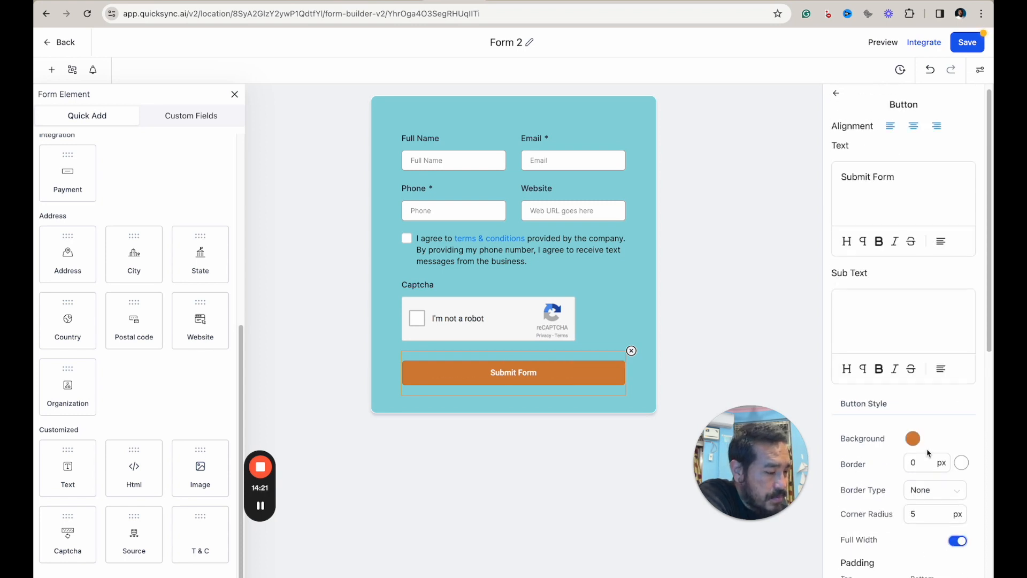
- Set the Submit Form button's text size to 16 px and save the form
{"action": "scroll", "coordinate": [918, 455], "scroll_direction": "down", "scroll_amount": 10}
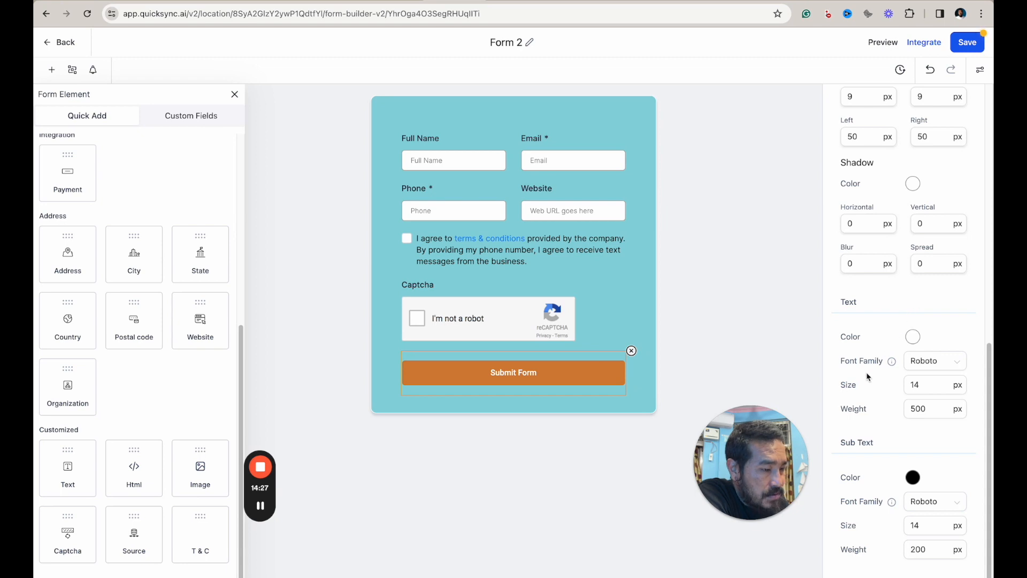
{"action": "left_click", "coordinate": [929, 388]}
{"action": "key", "text": "BackSpace"}
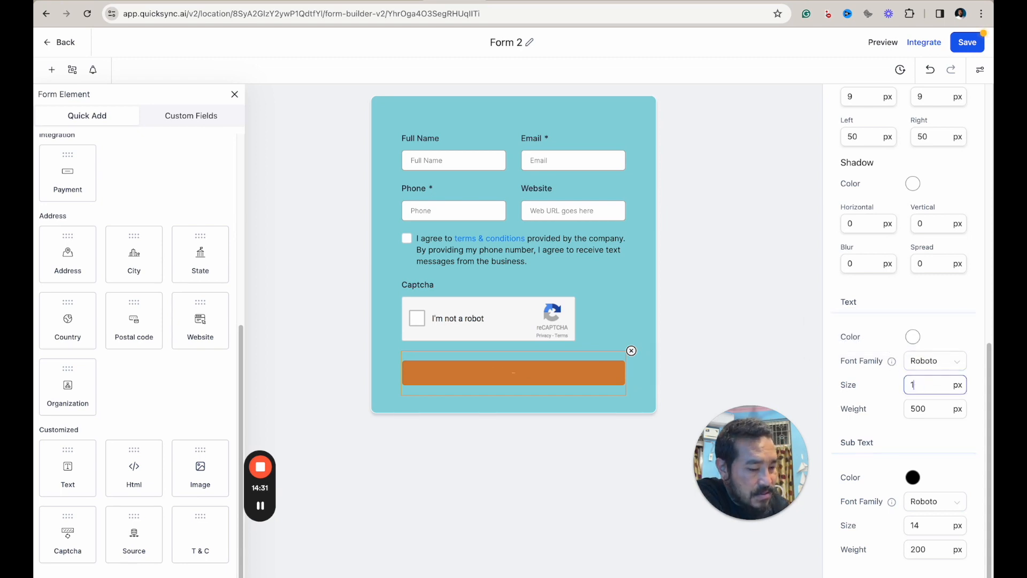
{"action": "type", "text": "6"}
{"action": "left_click", "coordinate": [937, 338]}
{"action": "scroll", "coordinate": [937, 338], "scroll_direction": "up", "scroll_amount": 10}
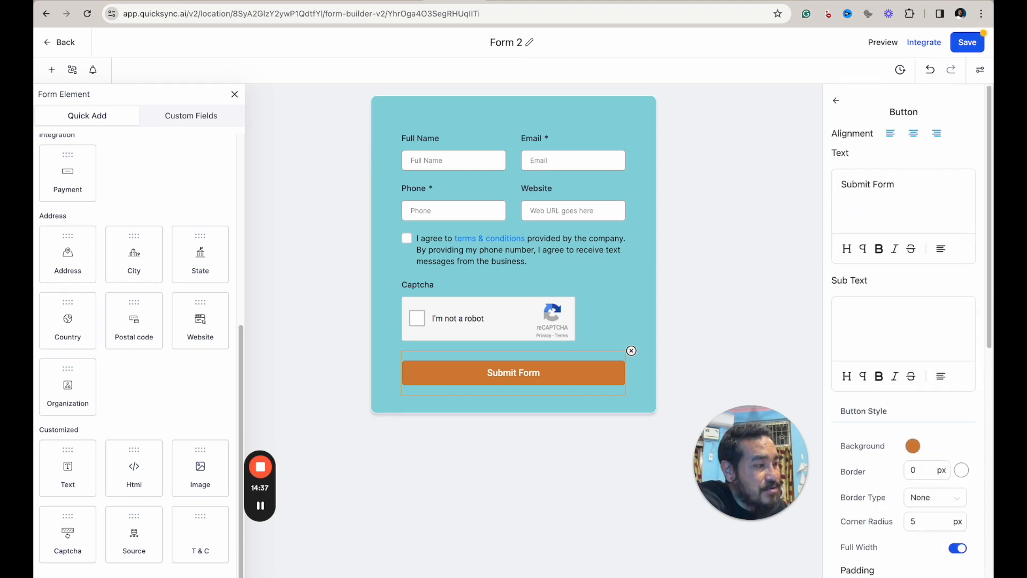
{"action": "left_click", "coordinate": [967, 46]}
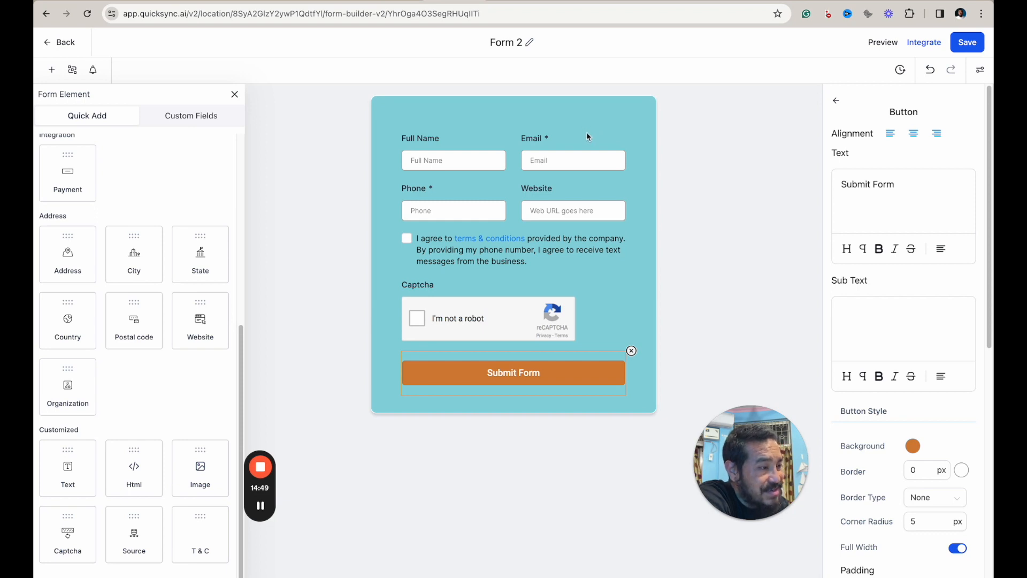
- Copy the form's embed code from its integration options with the Inline layout, and open the form link
{"action": "left_click", "coordinate": [923, 45]}
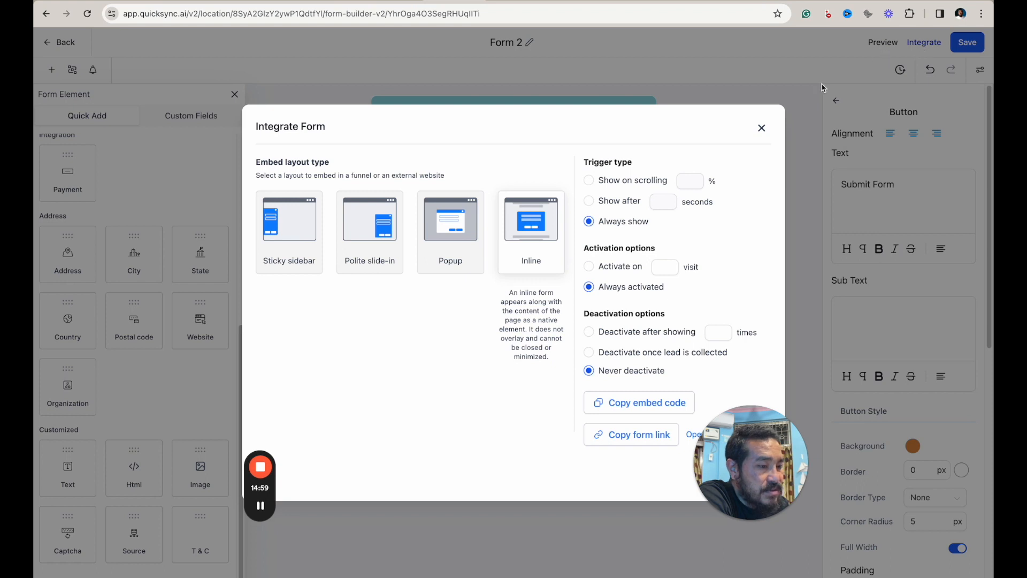
{"action": "left_click_drag", "start_coordinate": [748, 426], "coordinate": [853, 426]}
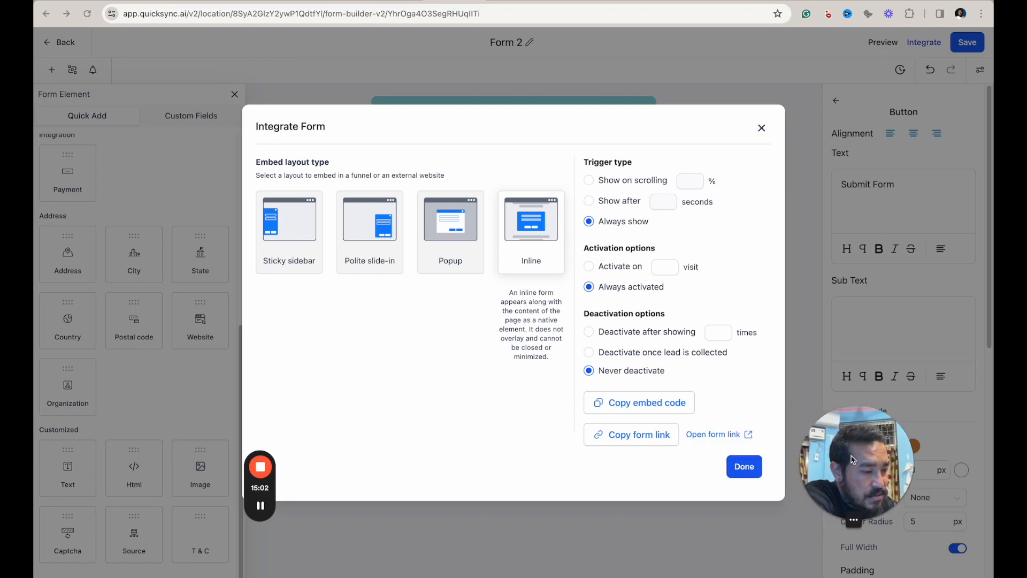
{"action": "left_click", "coordinate": [652, 405]}
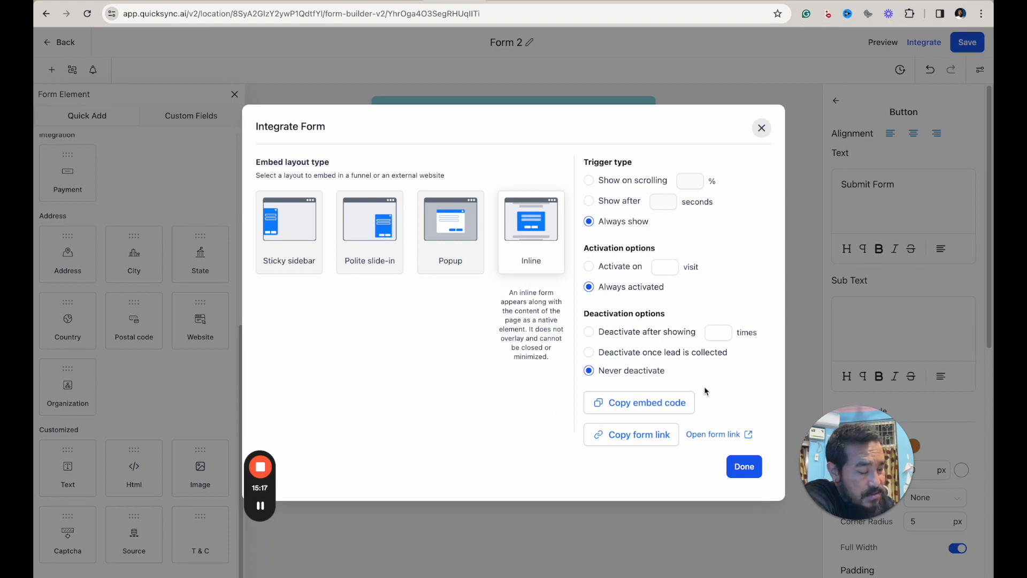
{"action": "left_click", "coordinate": [748, 435]}
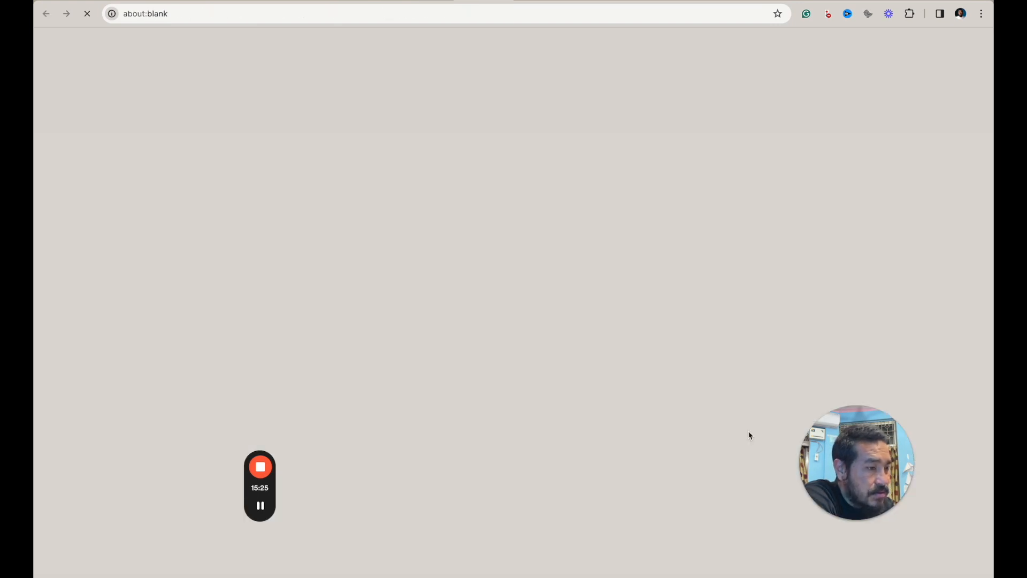